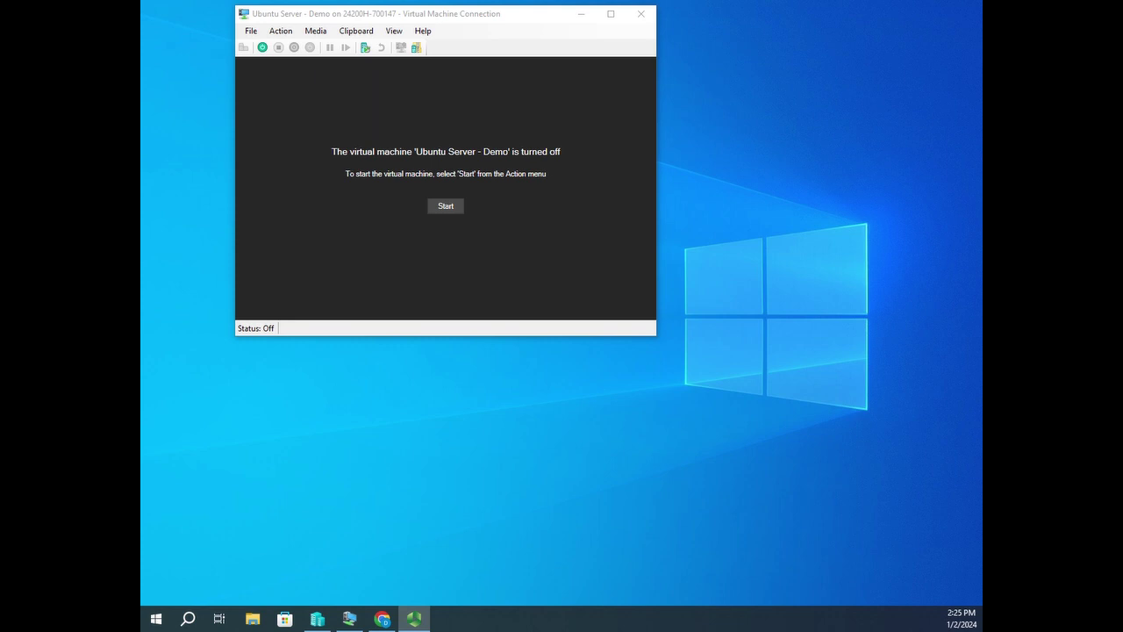
- Power on the turned-off 'Ubuntu Server - Demo' virtual machine
{"action": "left_click", "coordinate": [455, 210]}
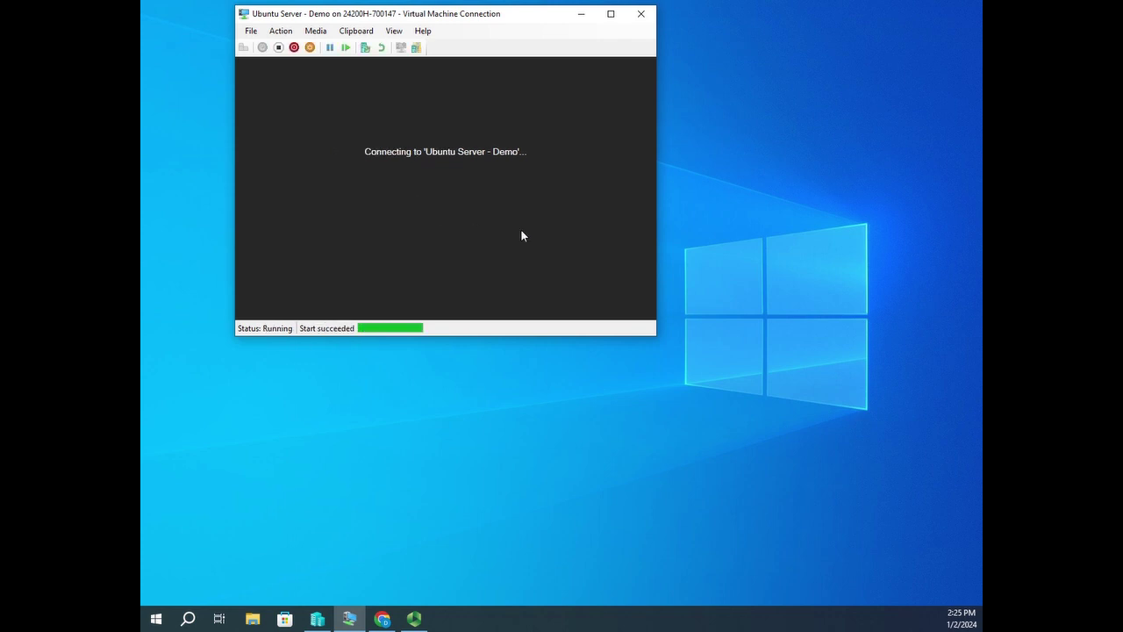
- Stop the GRUB auto-boot, browse the boot entries, and leave Install Ubuntu Server highlighted
{"action": "key", "text": "Down"}
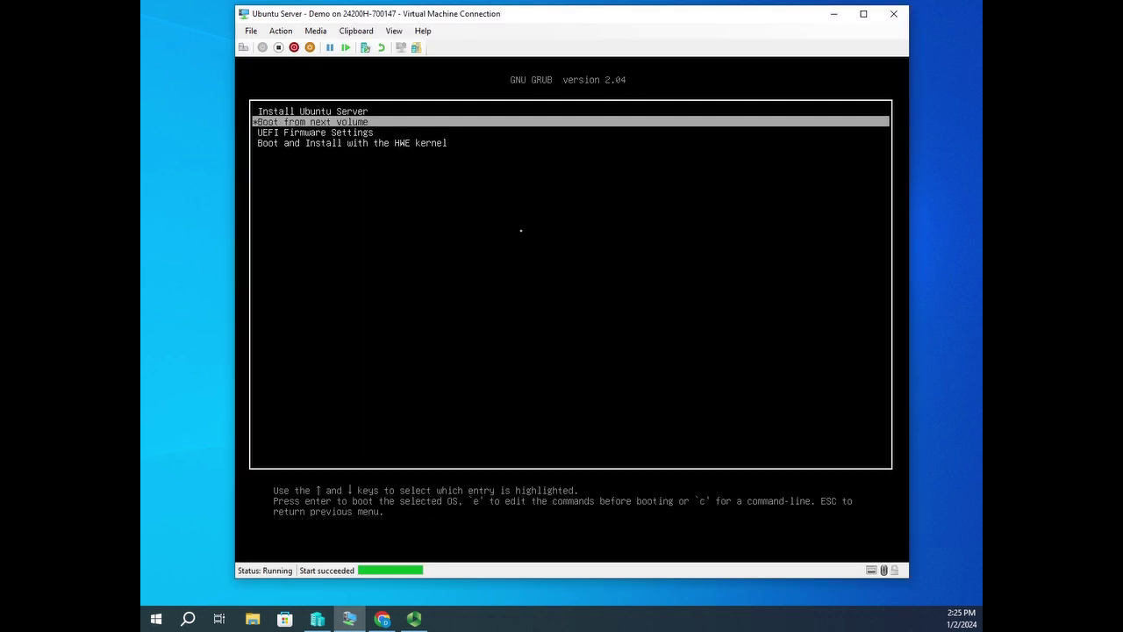
{"action": "key", "text": "Up"}
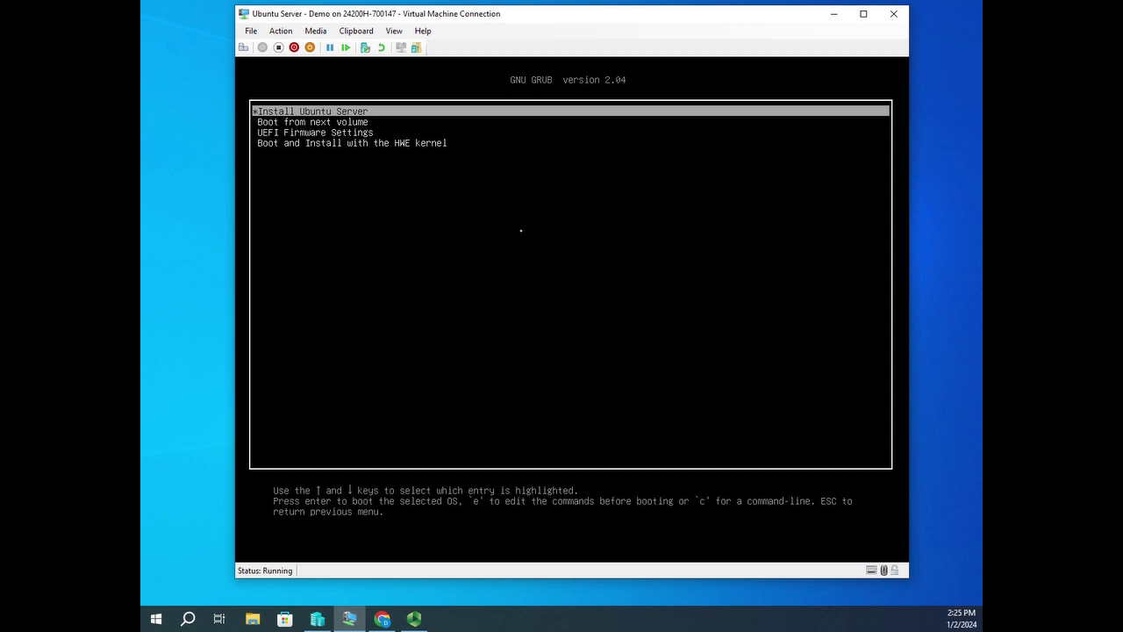
{"action": "key", "text": "Down"}
{"action": "key", "text": "Down"}
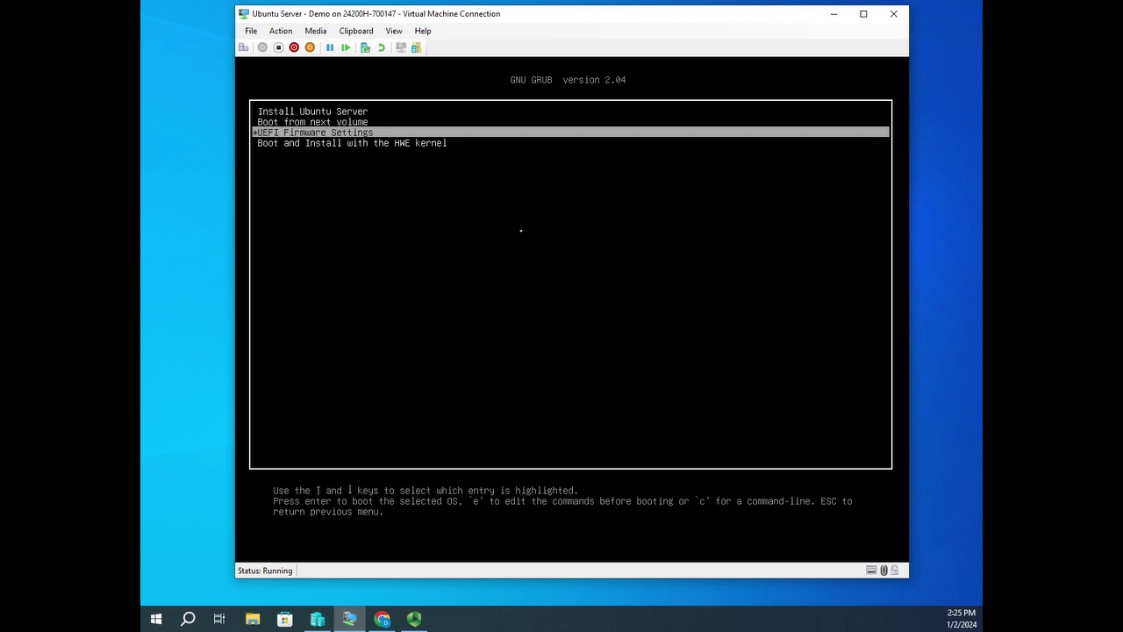
{"action": "key", "text": "Down"}
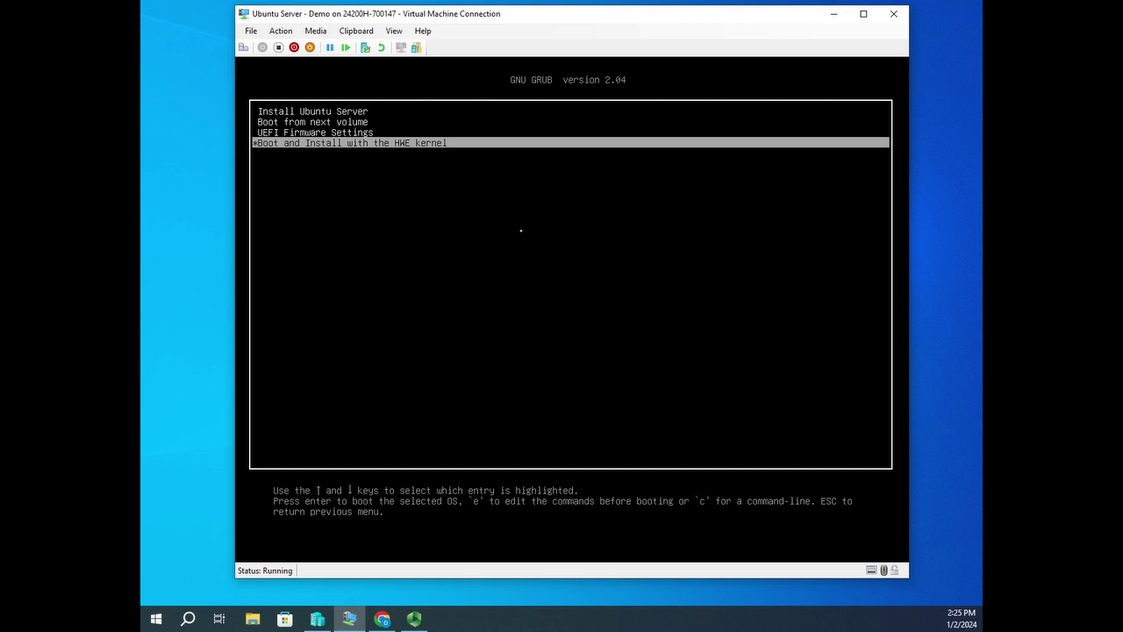
{"action": "key", "text": "Up"}
{"action": "key", "text": "Up"}
{"action": "key", "text": "Up"}
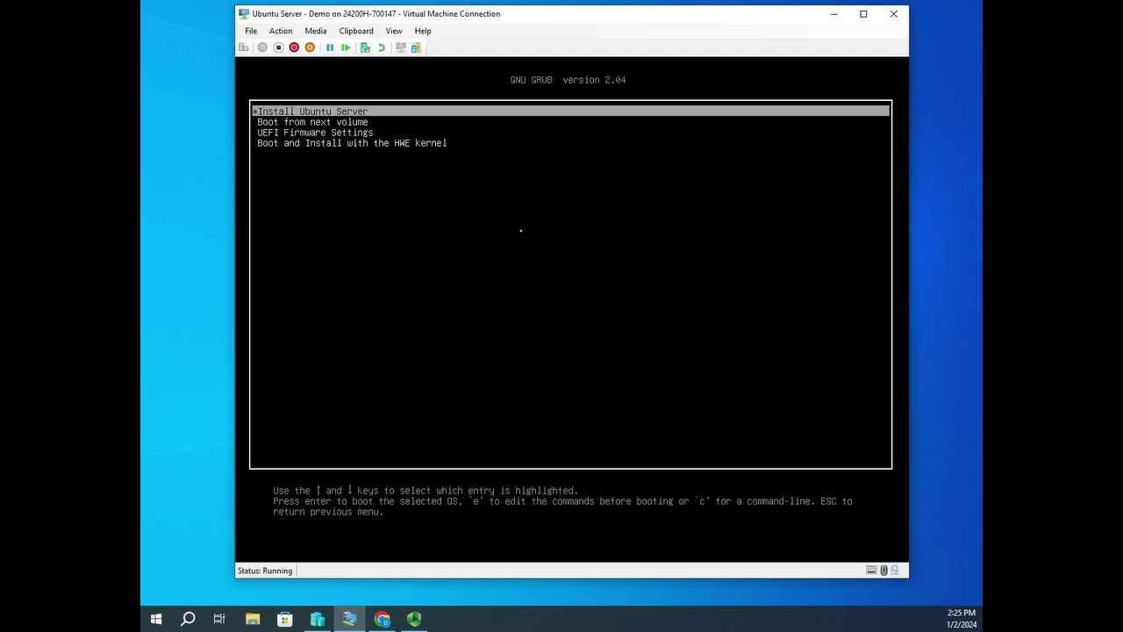
{"action": "key", "text": "Down"}
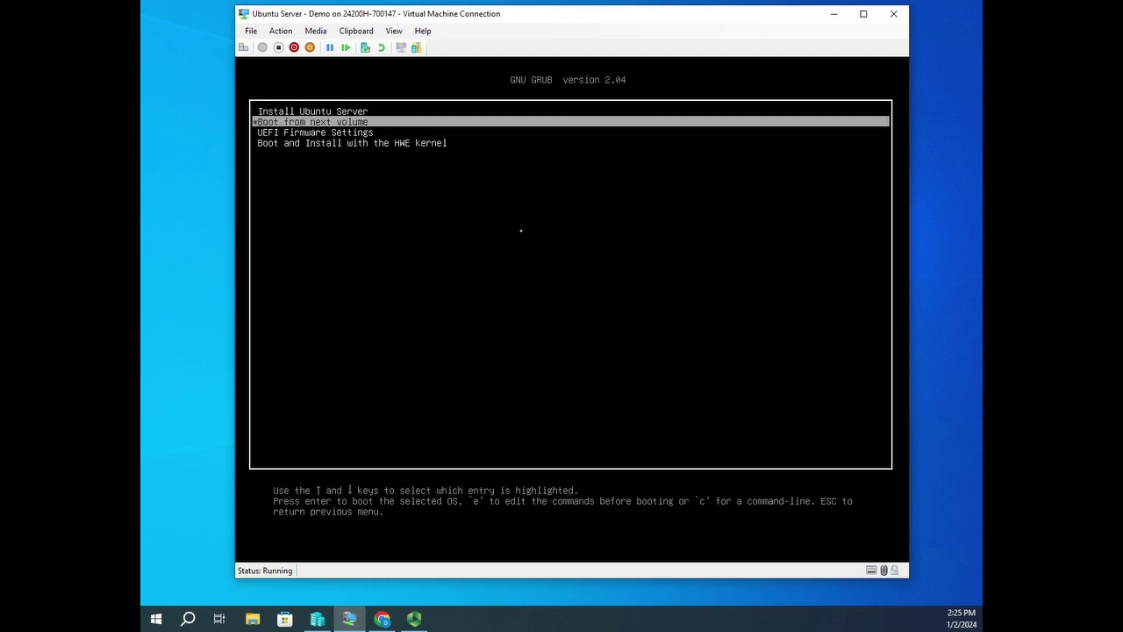
{"action": "key", "text": "Up"}
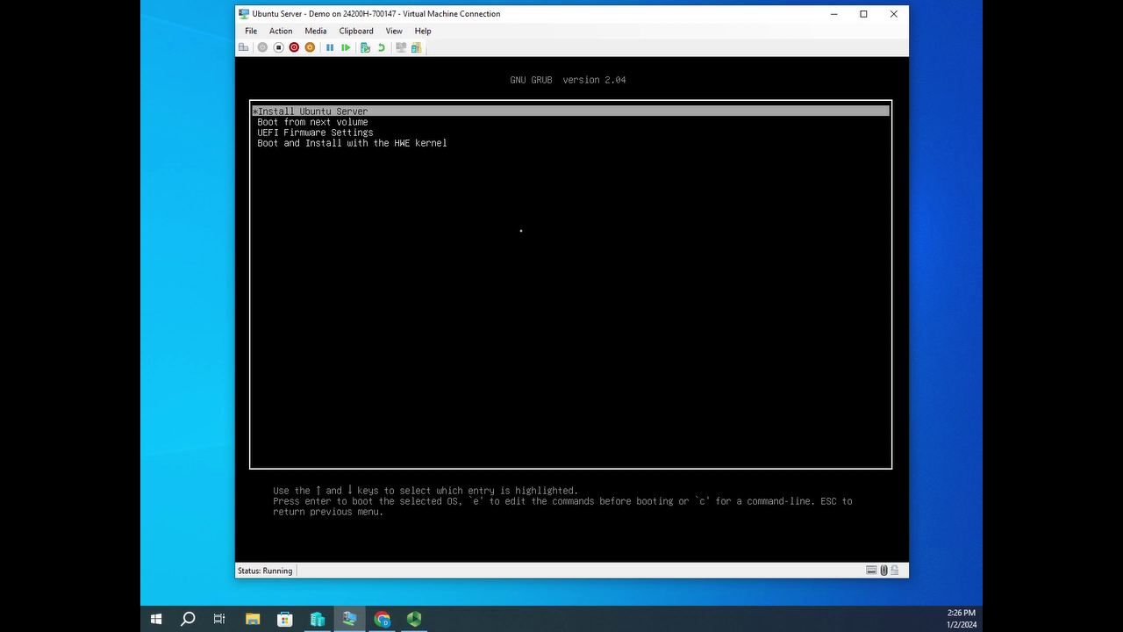
- Boot Install Ubuntu Server, shift the VM window left and maximize it full screen
{"action": "key", "text": "Return"}
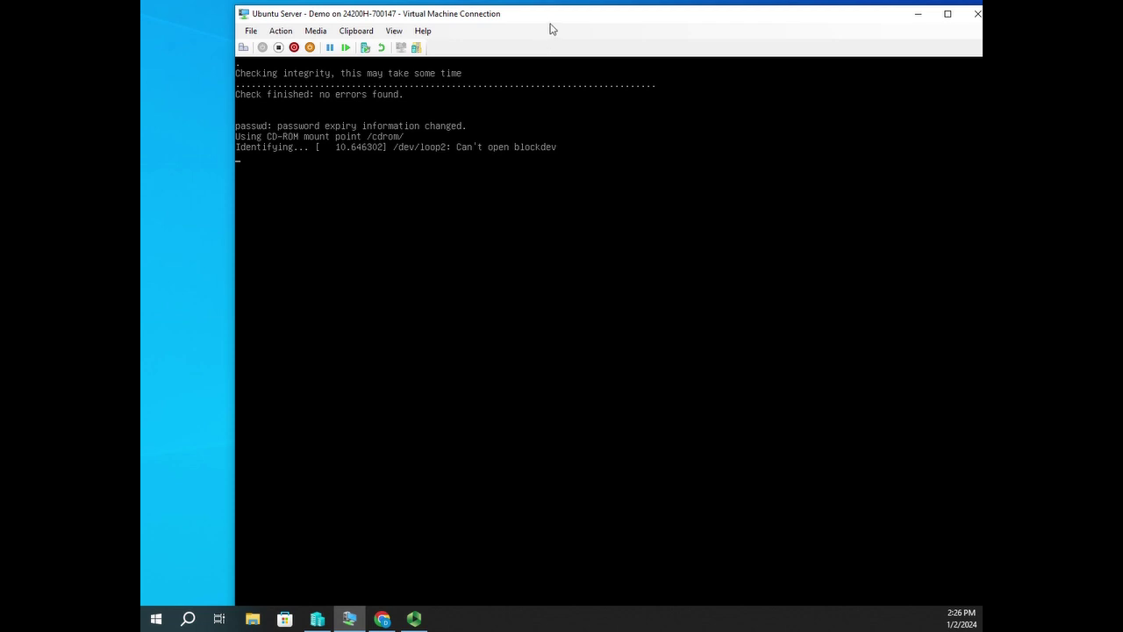
{"action": "left_click_drag", "start_coordinate": [543, 15], "coordinate": [505, 13]}
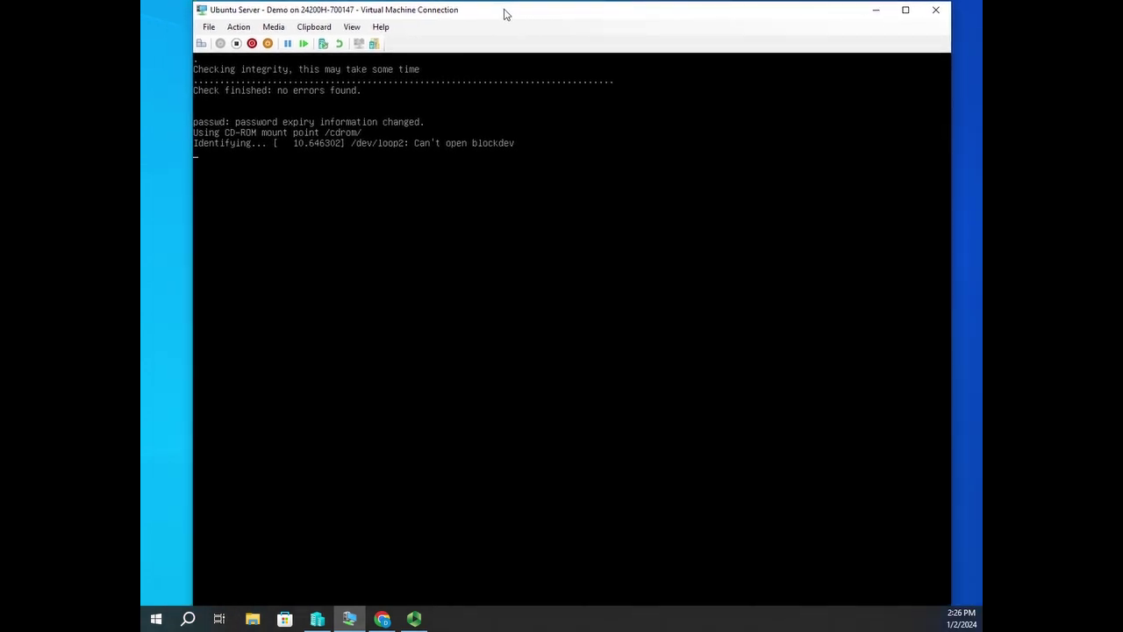
{"action": "left_click", "coordinate": [905, 9]}
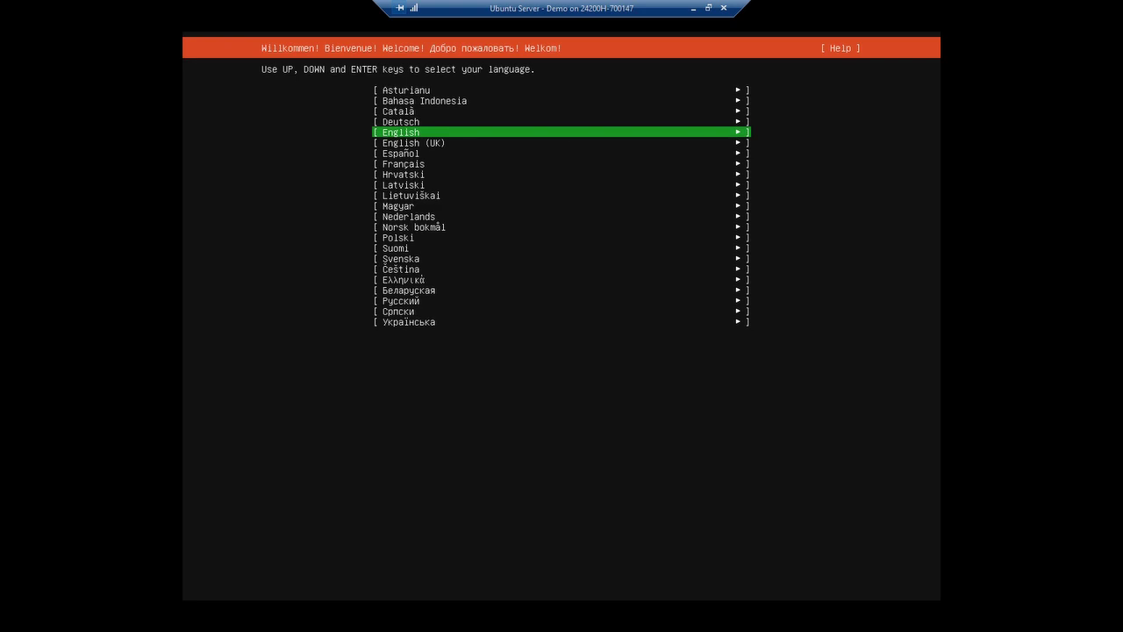
- Choose English as the installer language
{"action": "key", "text": "Down"}
{"action": "key", "text": "Down"}
{"action": "key", "text": "Down"}
{"action": "key", "text": "Down"}
{"action": "key", "text": "Down"}
{"action": "key", "text": "Down"}
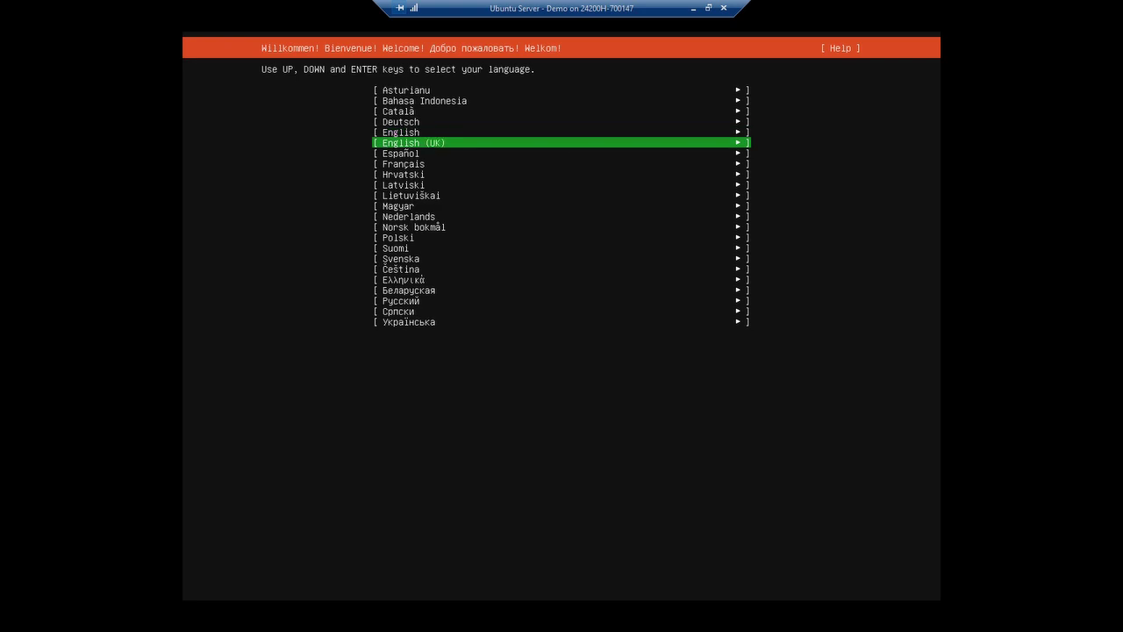
{"action": "key", "text": "Up"}
{"action": "key", "text": "Up"}
{"action": "key", "text": "Up"}
{"action": "key", "text": "Up"}
{"action": "key", "text": "Up"}
{"action": "key", "text": "Up"}
{"action": "key", "text": "Up"}
{"action": "key", "text": "Down"}
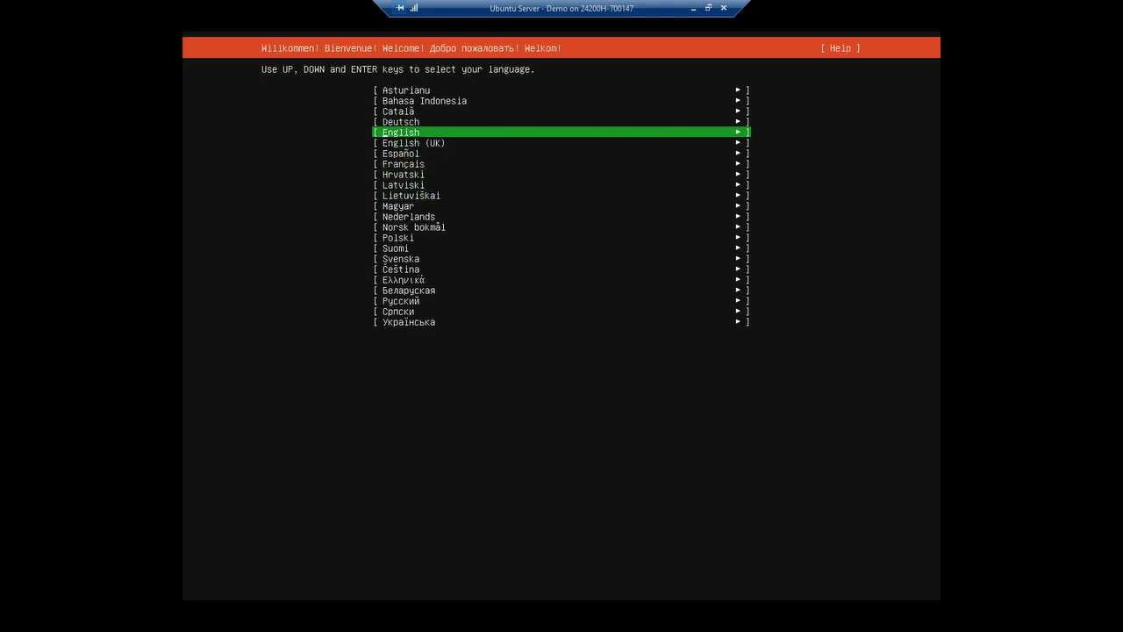
{"action": "key", "text": "Return"}
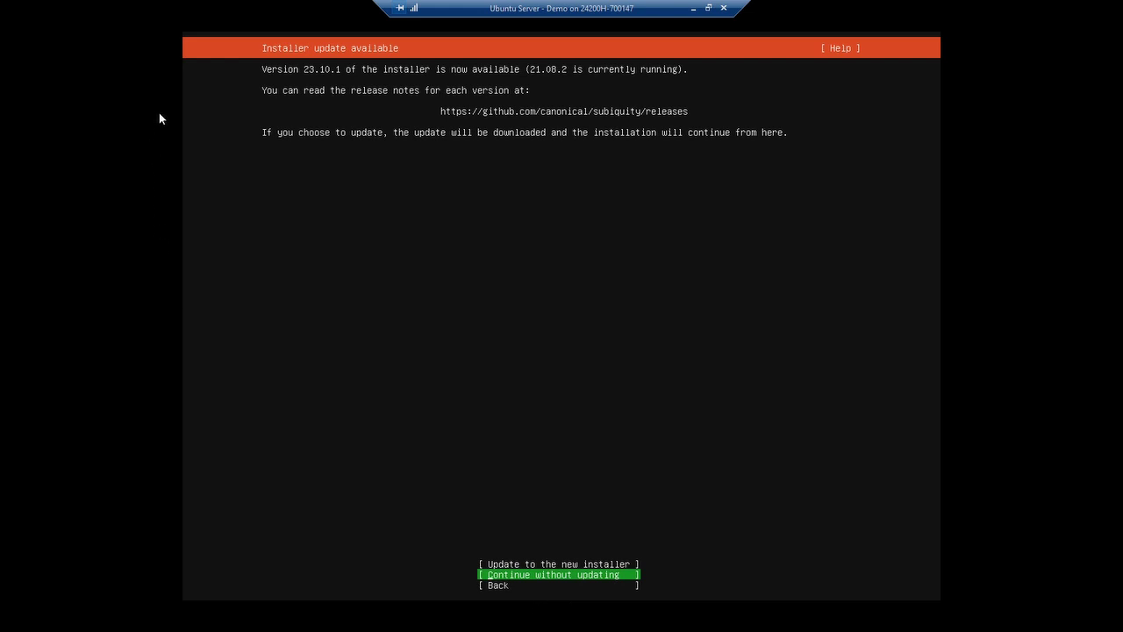
- Try updating to installer 23.10.1, then continue without updating after it fails
{"action": "key", "text": "Up"}
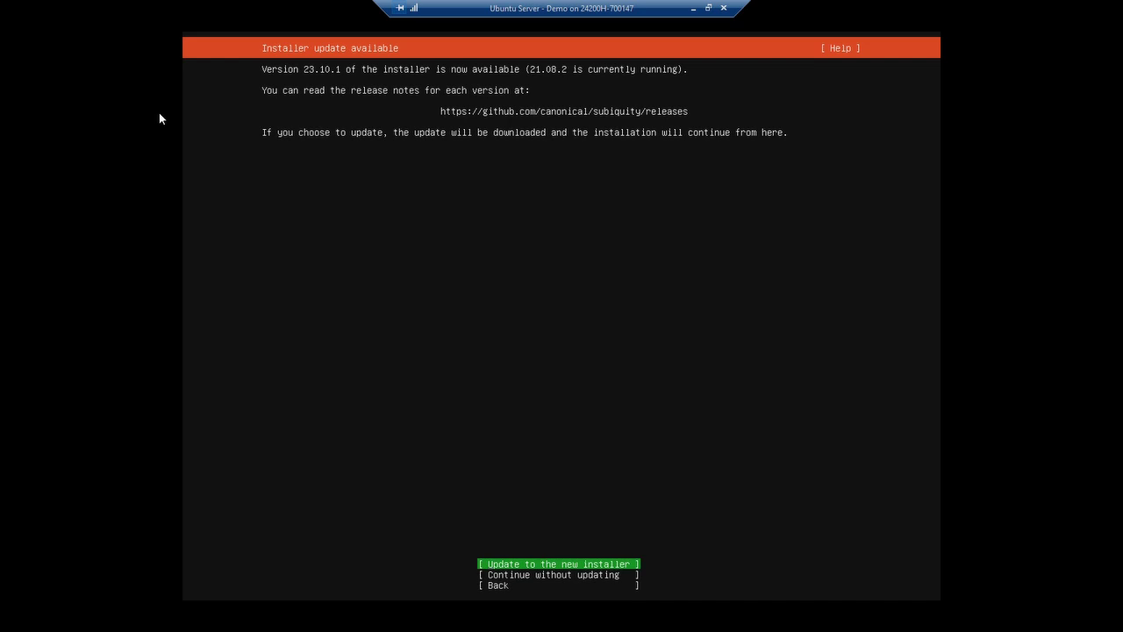
{"action": "key", "text": "Down"}
{"action": "key", "text": "Down"}
{"action": "key", "text": "Up"}
{"action": "key", "text": "Up"}
{"action": "key", "text": "Down"}
{"action": "key", "text": "Down"}
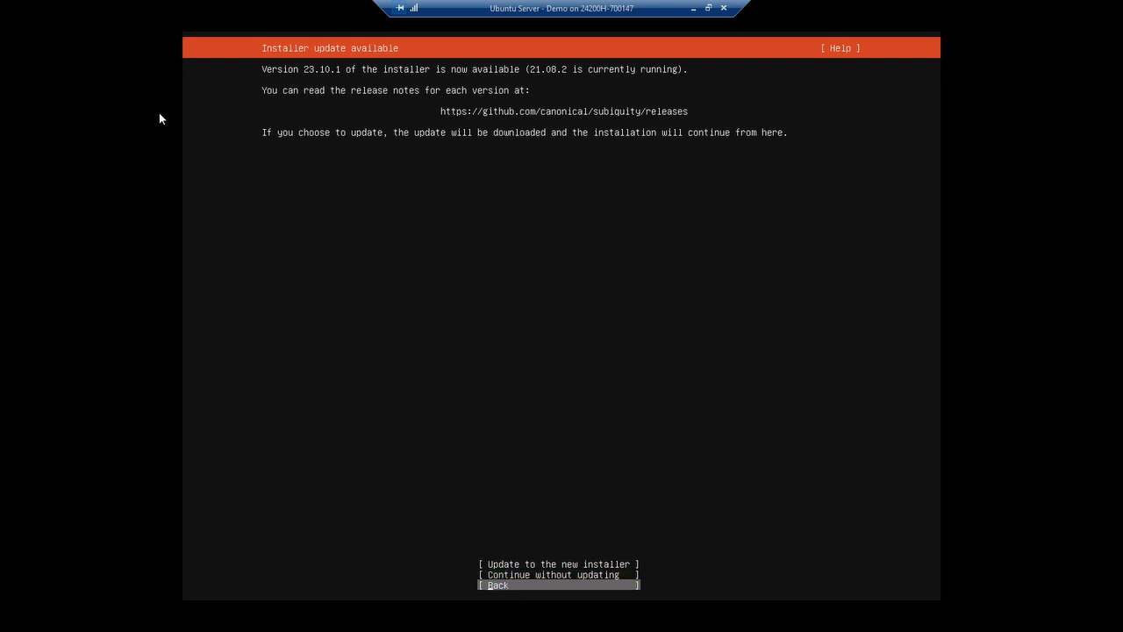
{"action": "key", "text": "Up"}
{"action": "key", "text": "Up"}
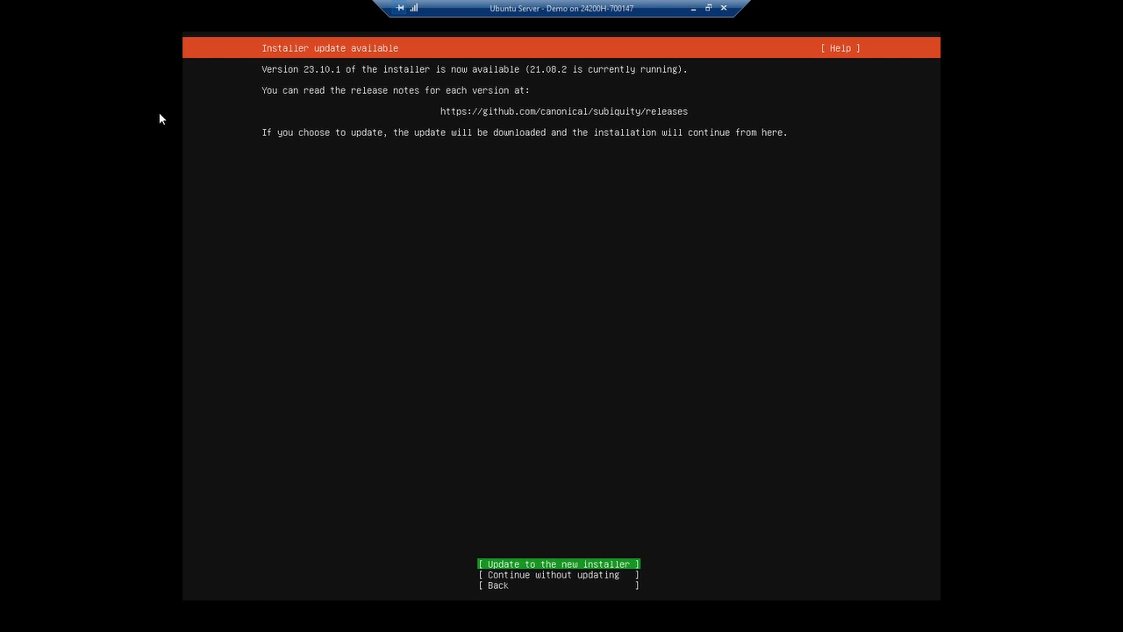
{"action": "key", "text": "Return"}
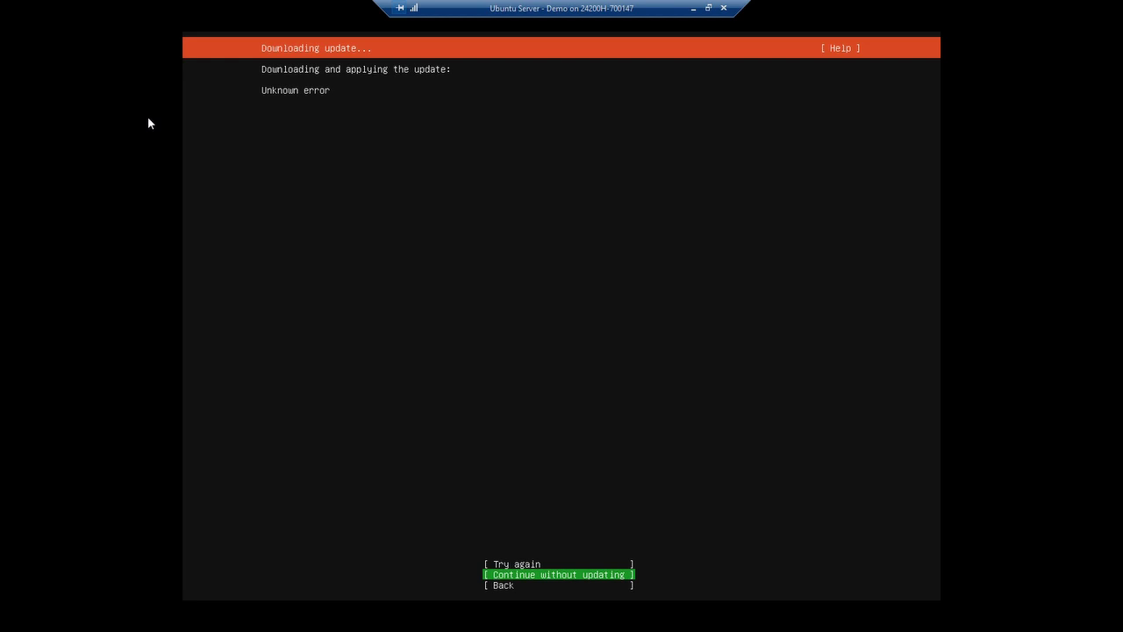
{"action": "key", "text": "Return"}
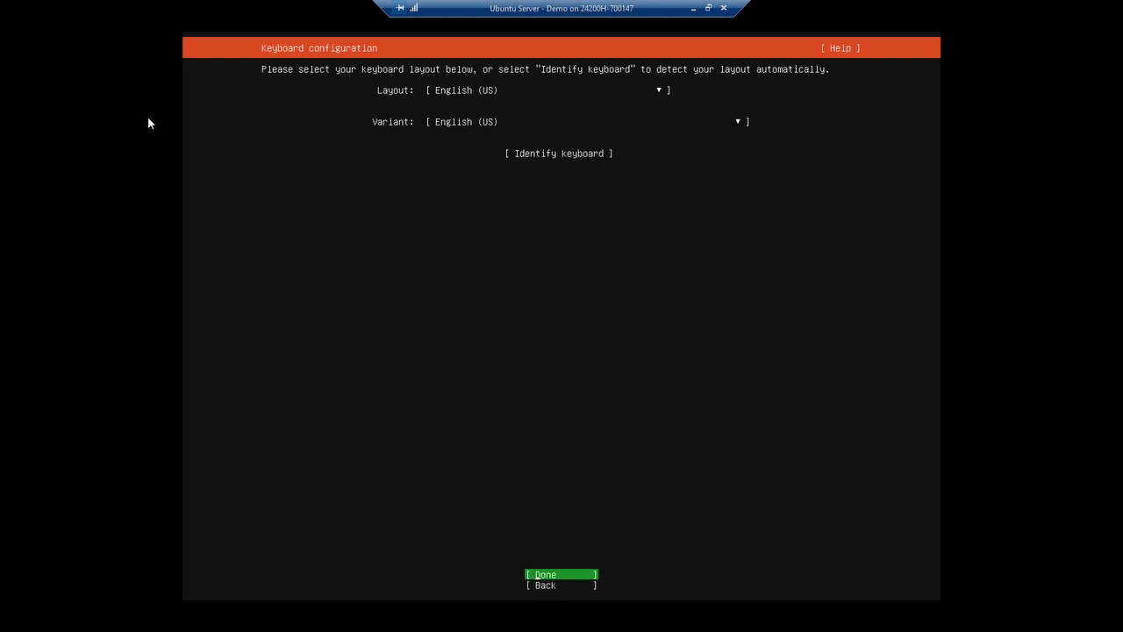
- Keep English (US) as keyboard layout and variant and confirm the keyboard step
{"action": "key", "text": "Up"}
{"action": "key", "text": "Up"}
{"action": "key", "text": "Up"}
{"action": "key", "text": "Up"}
{"action": "key", "text": "Down"}
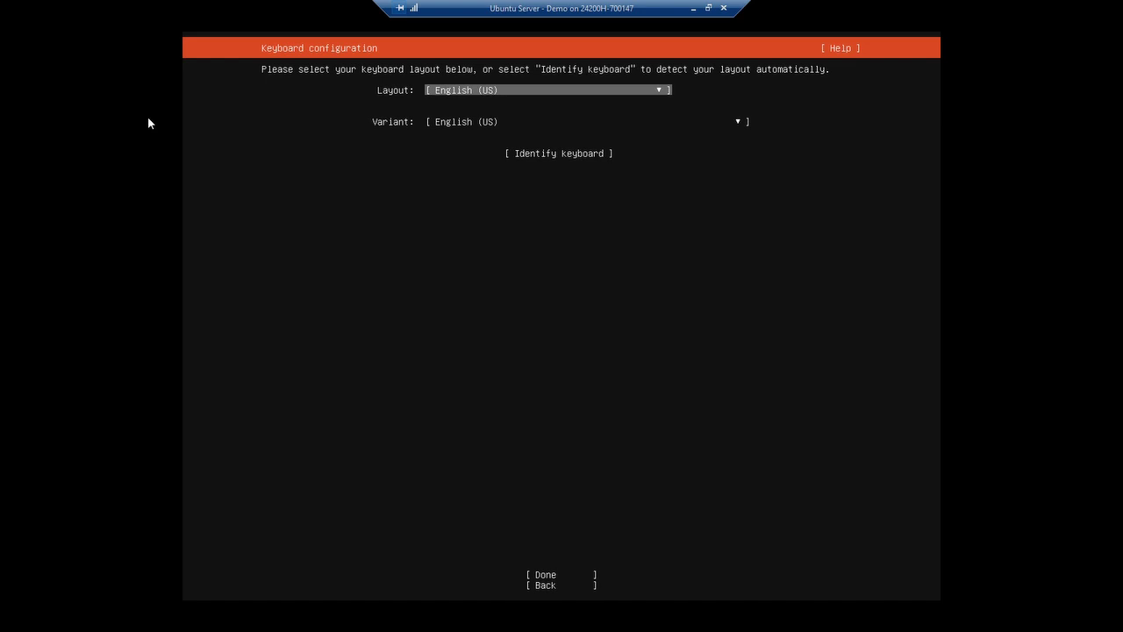
{"action": "key", "text": "Return"}
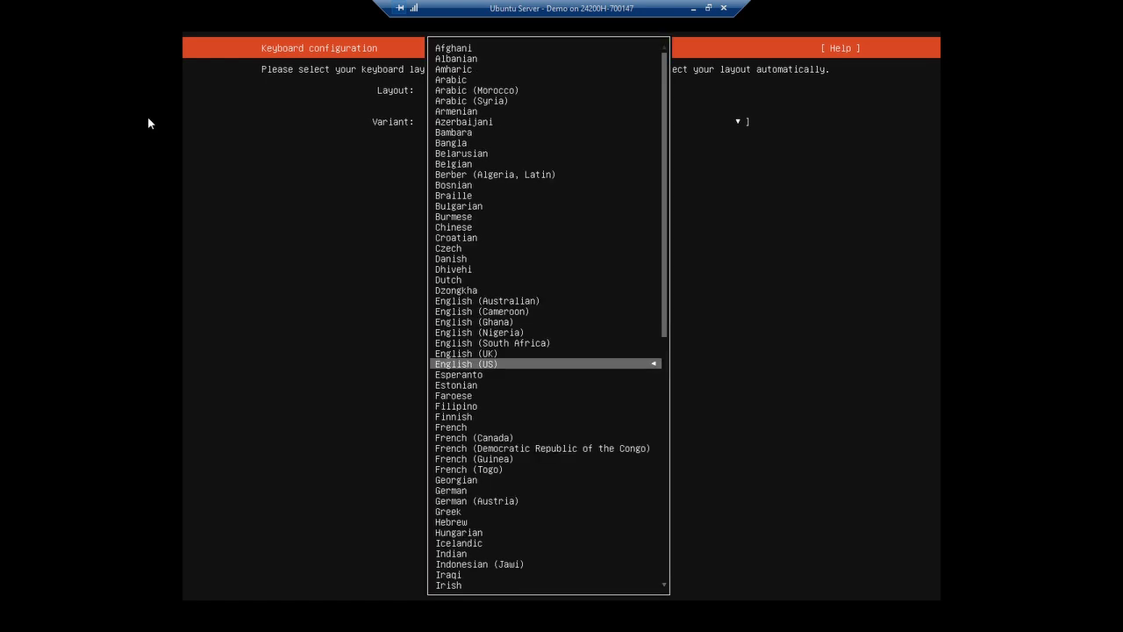
{"action": "key", "text": "Return"}
{"action": "key", "text": "Up"}
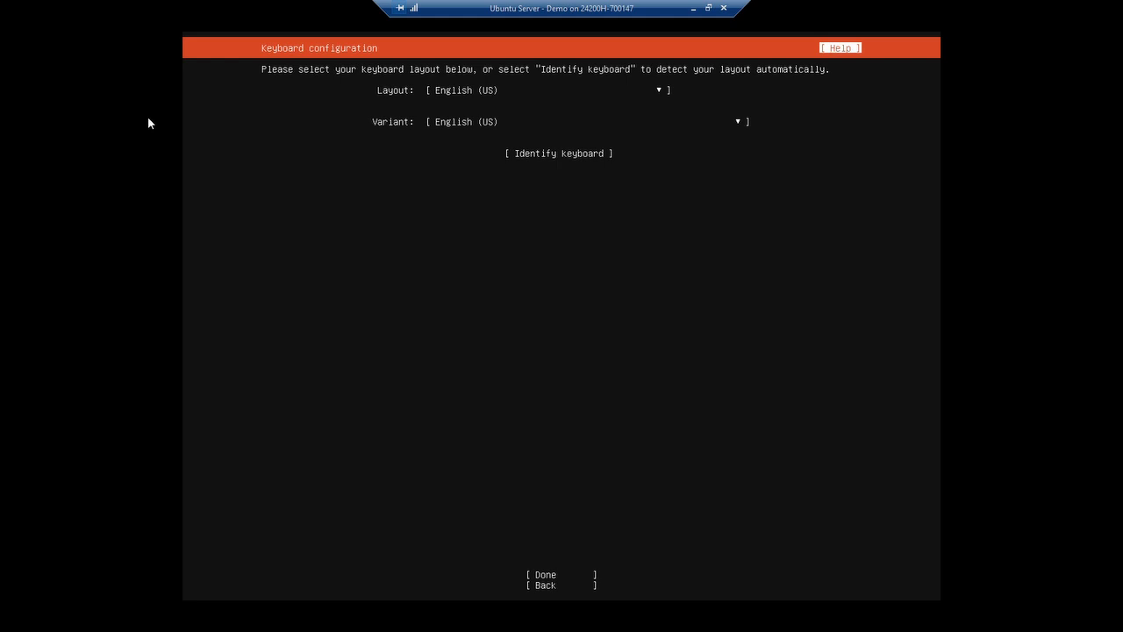
{"action": "key", "text": "Down"}
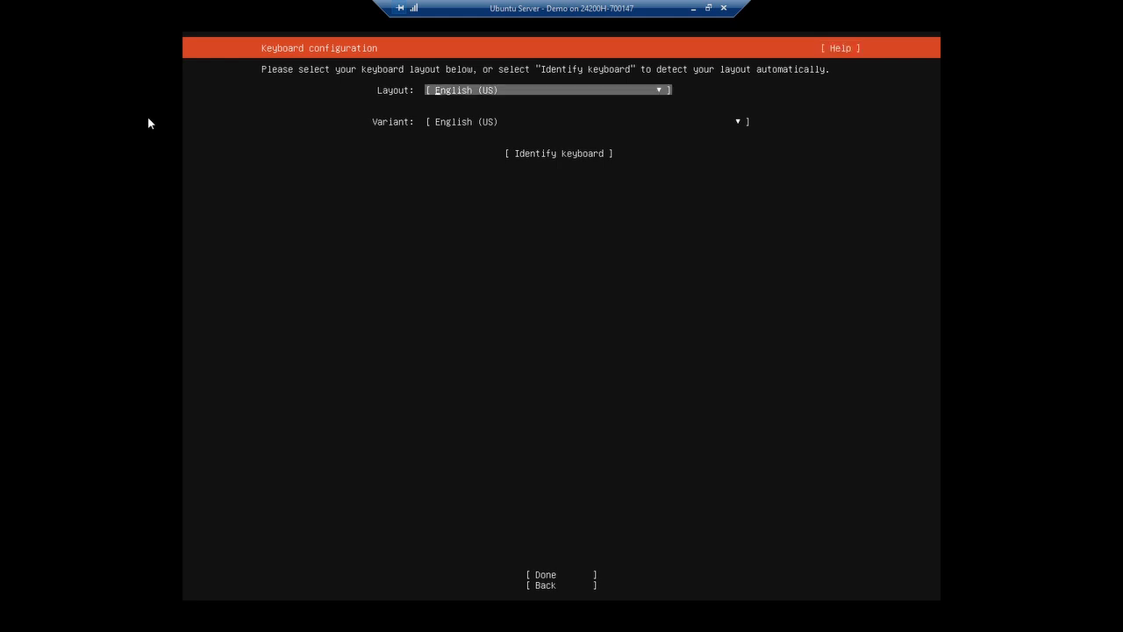
{"action": "key", "text": "Return"}
{"action": "key", "text": "Return"}
{"action": "key", "text": "Down"}
{"action": "key", "text": "Down"}
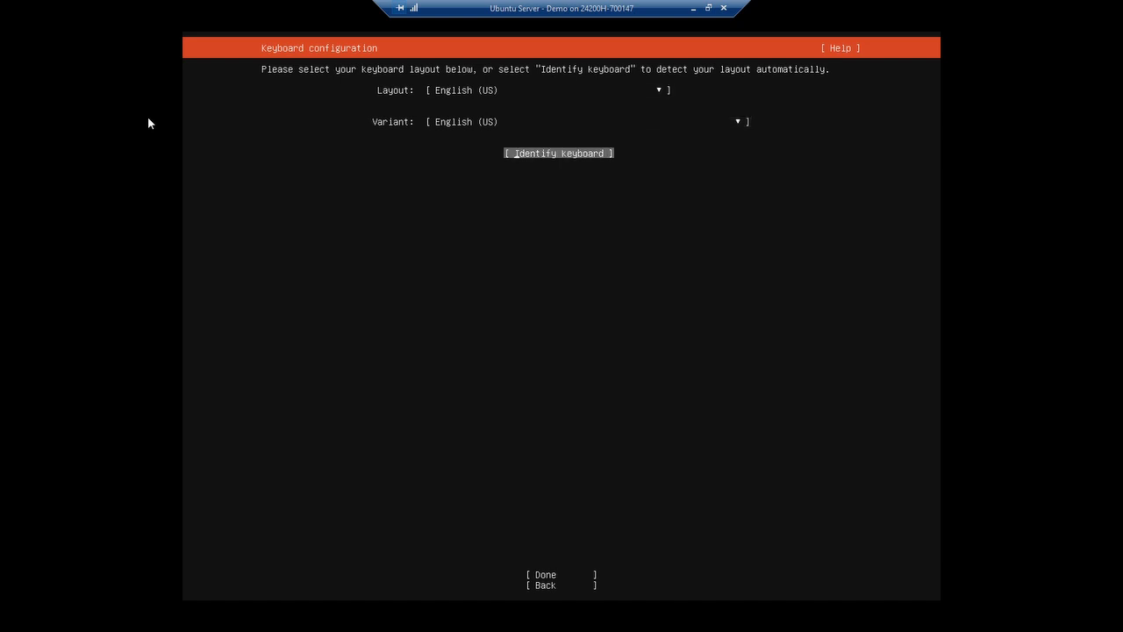
{"action": "key", "text": "Down"}
{"action": "key", "text": "Down"}
{"action": "key", "text": "Up"}
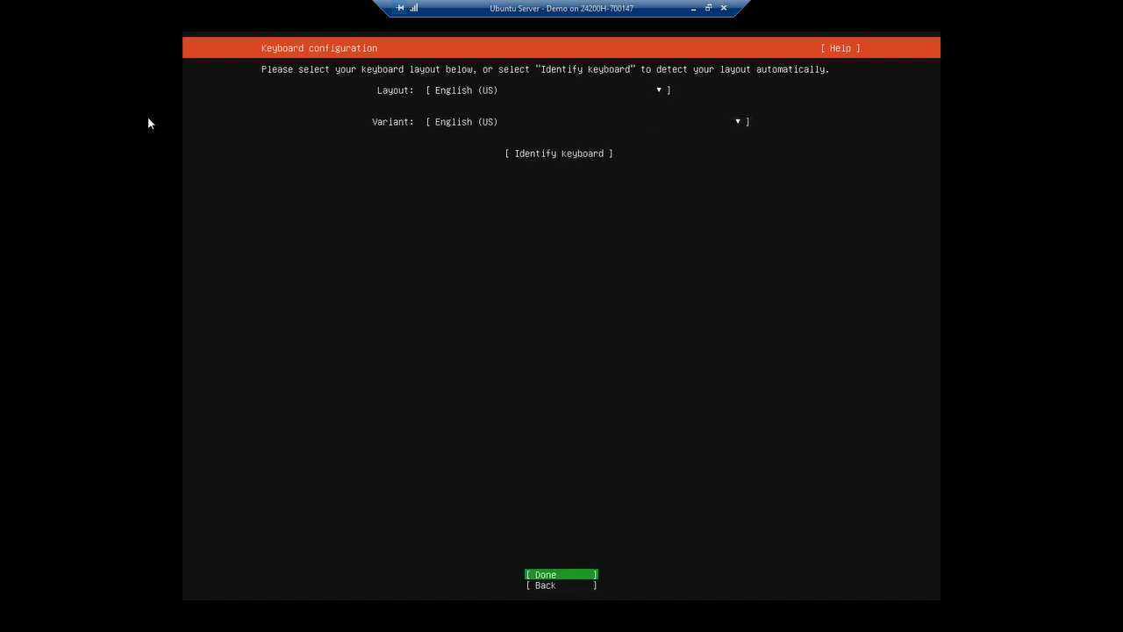
{"action": "key", "text": "Return"}
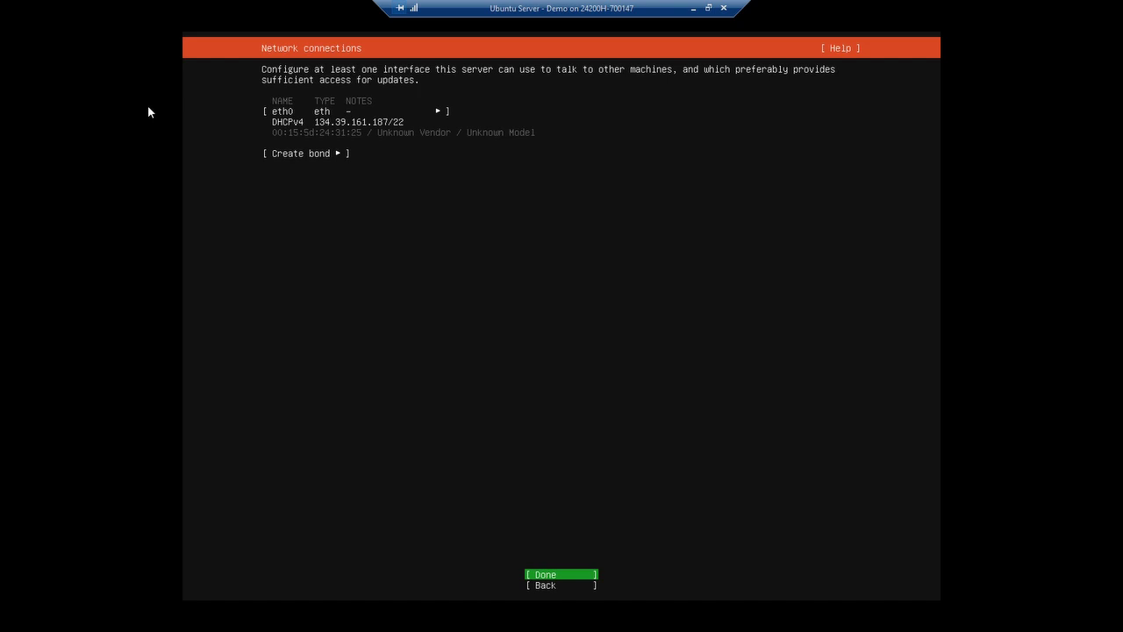
- Accept eth0 DHCP networking, no proxy, and the default archive mirror
{"action": "key", "text": "Return"}
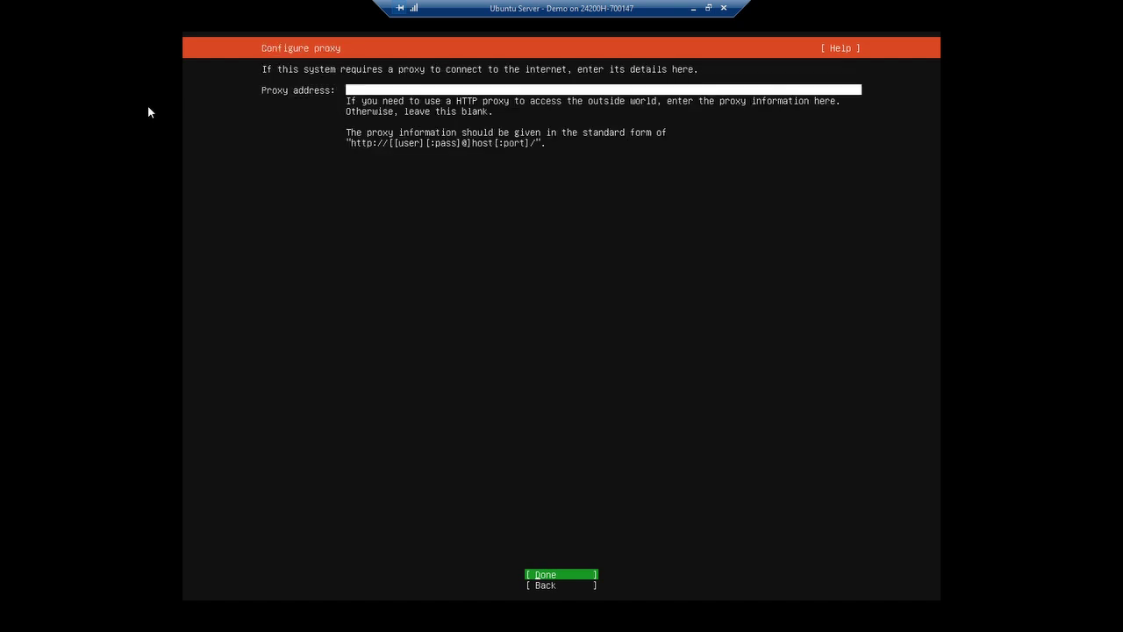
{"action": "key", "text": "Return"}
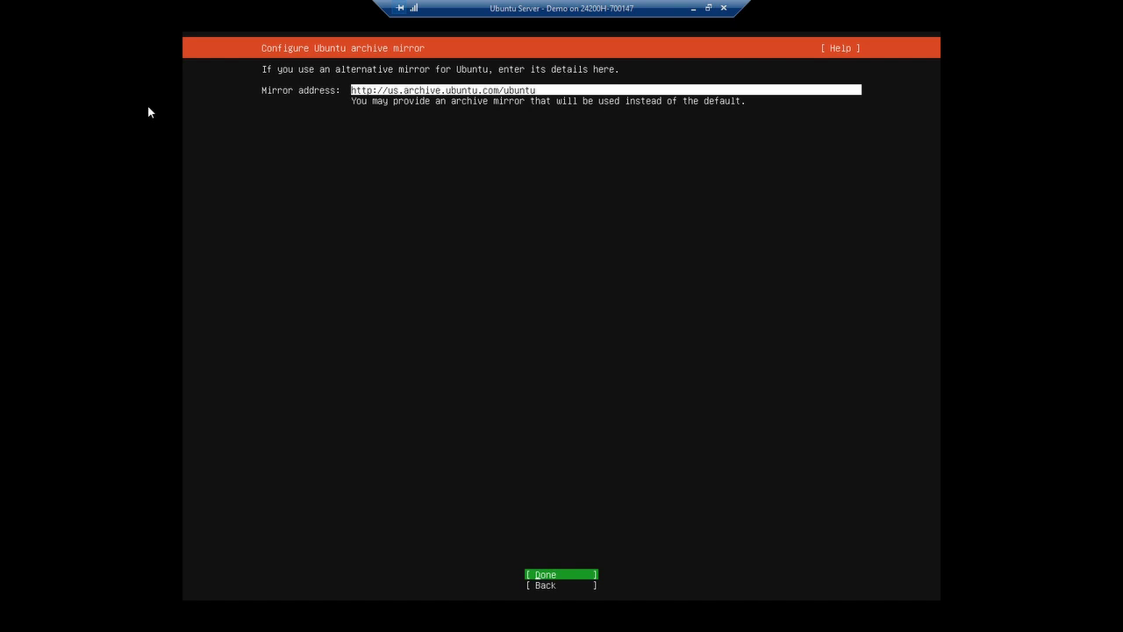
{"action": "key", "text": "Return"}
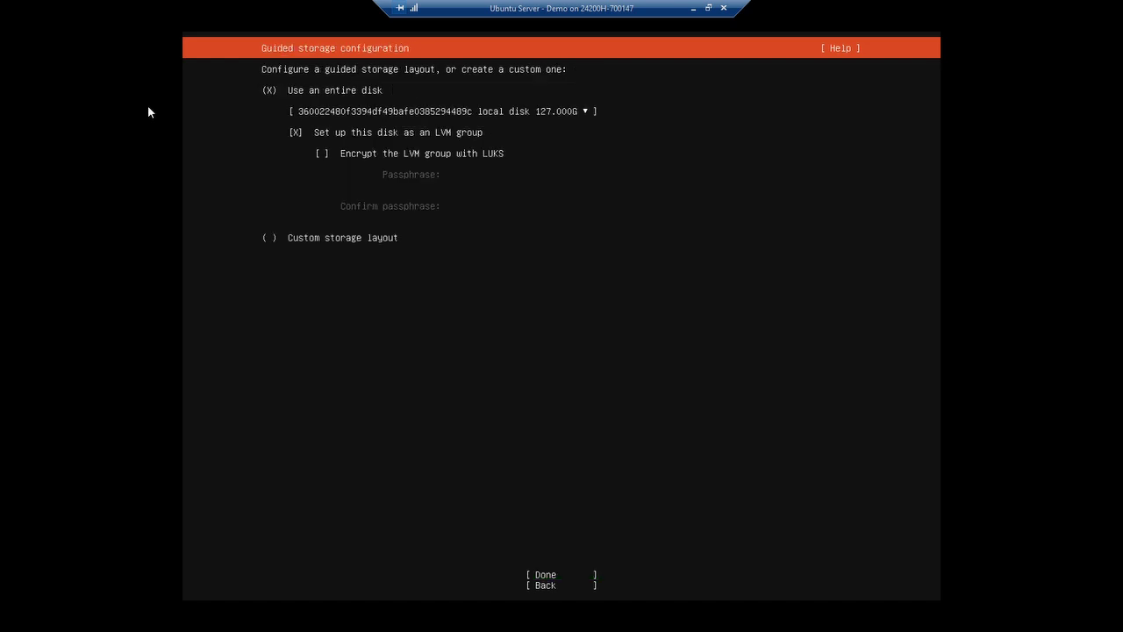
- Accept the guided layout using the entire 127G disk as an LVM group
{"action": "key", "text": "Down"}
{"action": "key", "text": "Down"}
{"action": "key", "text": "Up"}
{"action": "key", "text": "Down"}
{"action": "key", "text": "Up"}
{"action": "key", "text": "Up"}
{"action": "key", "text": "Down"}
{"action": "key", "text": "Down"}
{"action": "key", "text": "Down"}
{"action": "key", "text": "Down"}
{"action": "key", "text": "Tab"}
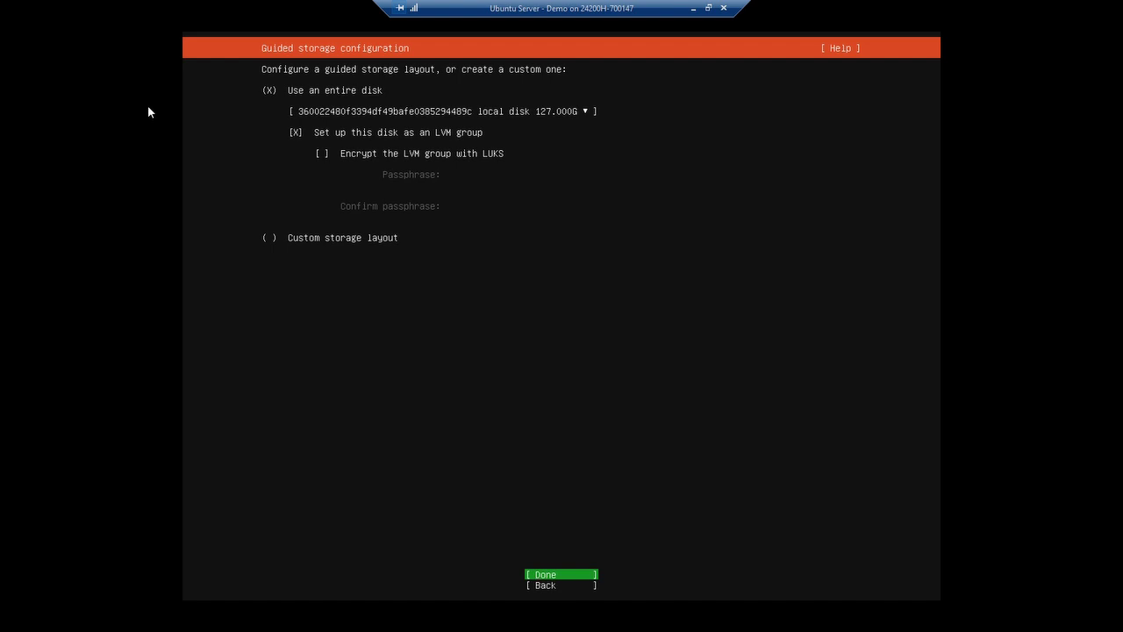
{"action": "key", "text": "Return"}
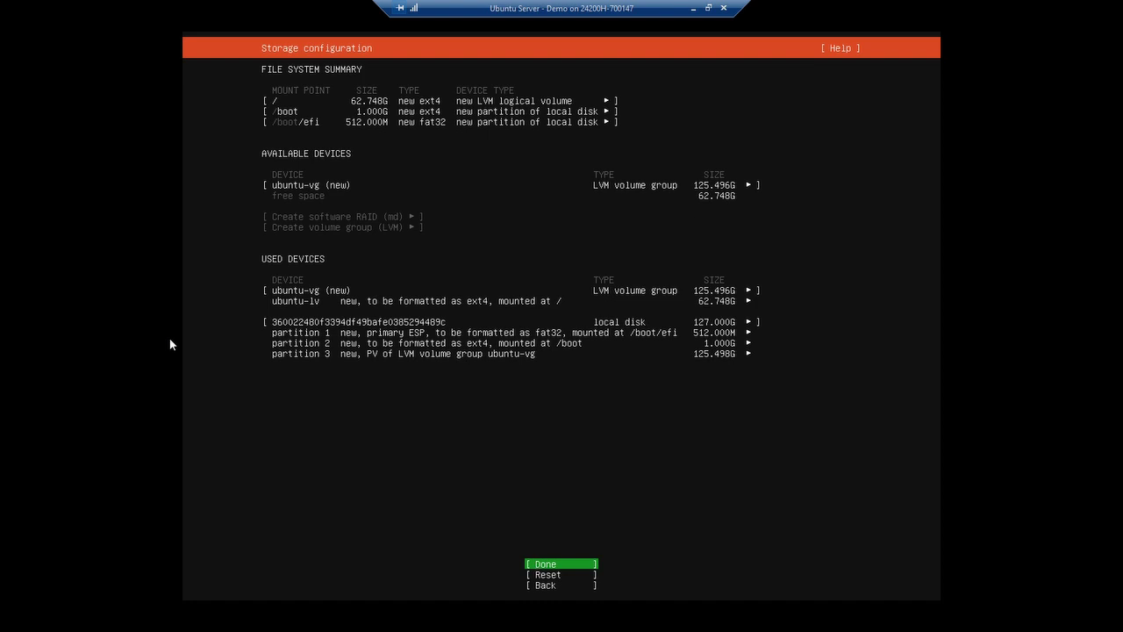
- Accept the storage summary and confirm the destructive disk format to begin installing
{"action": "key", "text": "Return"}
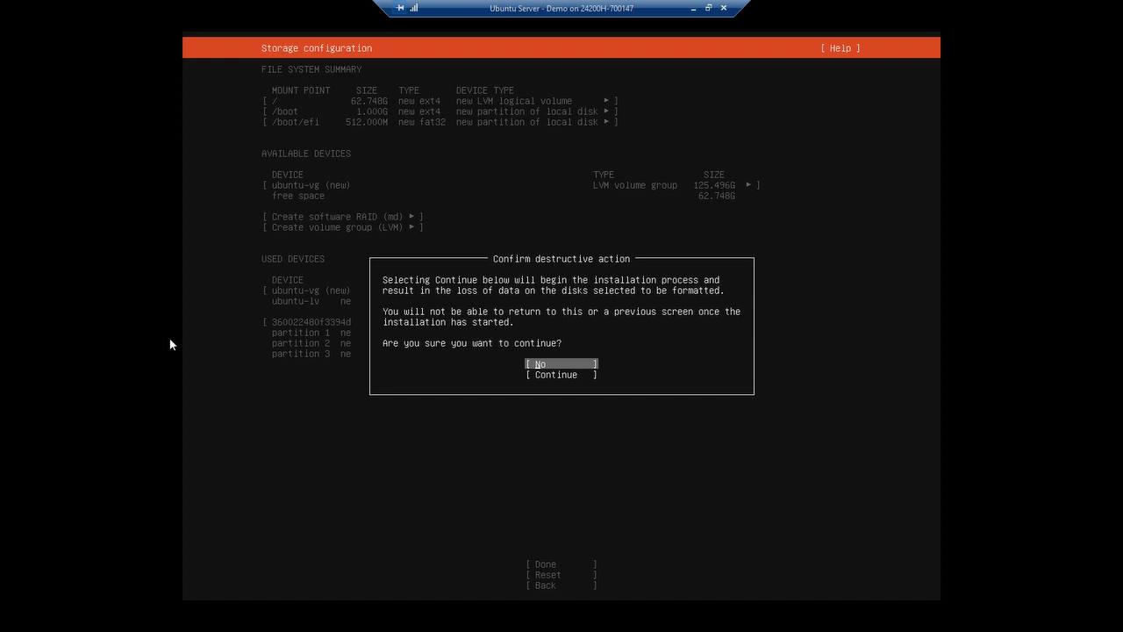
{"action": "key", "text": "Down"}
{"action": "key", "text": "Up"}
{"action": "key", "text": "Down"}
{"action": "key", "text": "Return"}
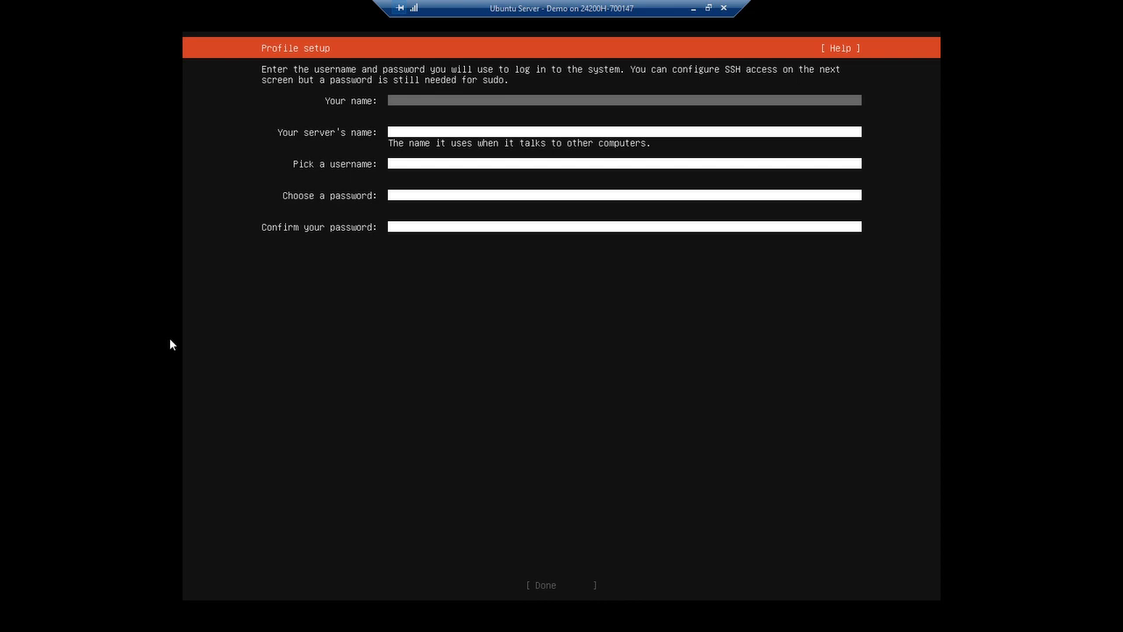
- Enter the full name, server name demo-server, a username and matching passwords, then submit
{"action": "type", "text": "David Dalton"}
{"action": "key", "text": "Tab"}
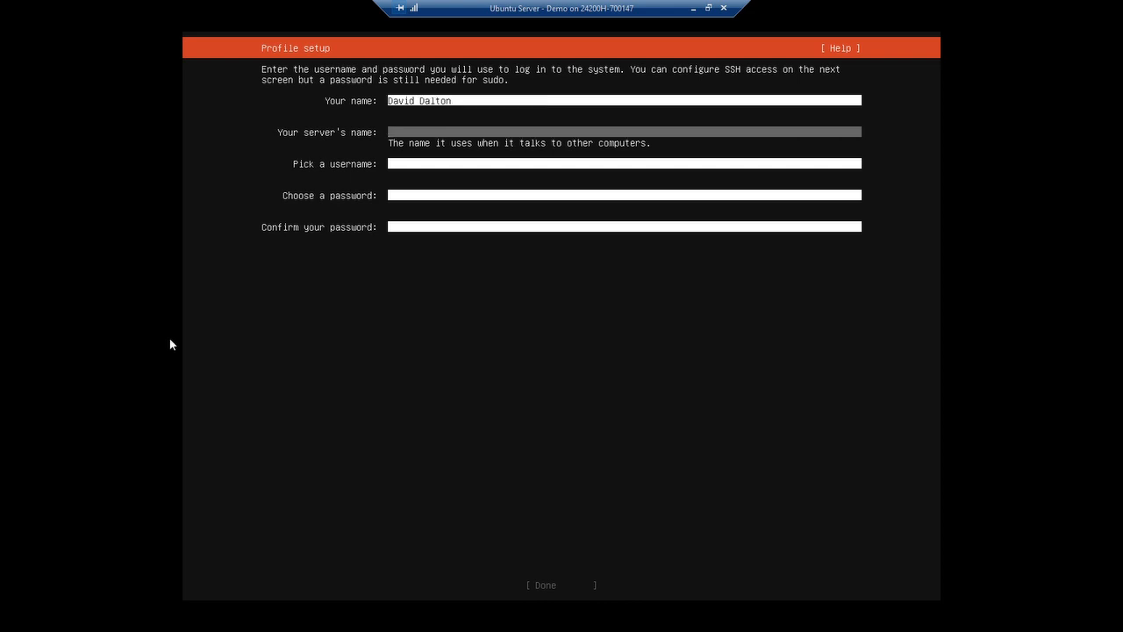
{"action": "type", "text": "U"}
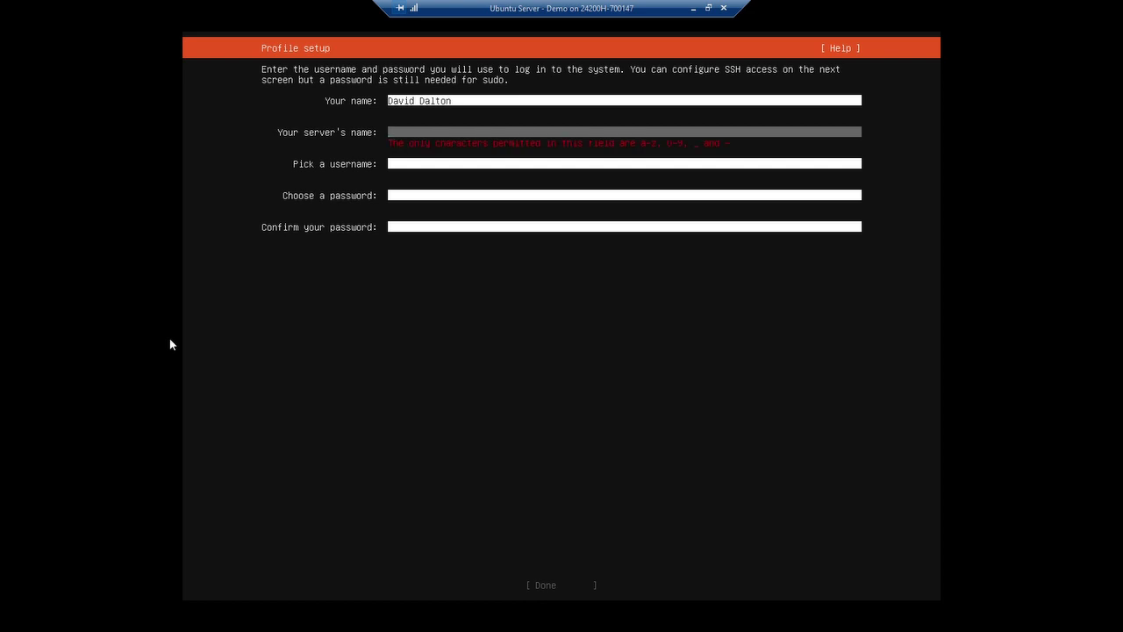
{"action": "type", "text": "demo"}
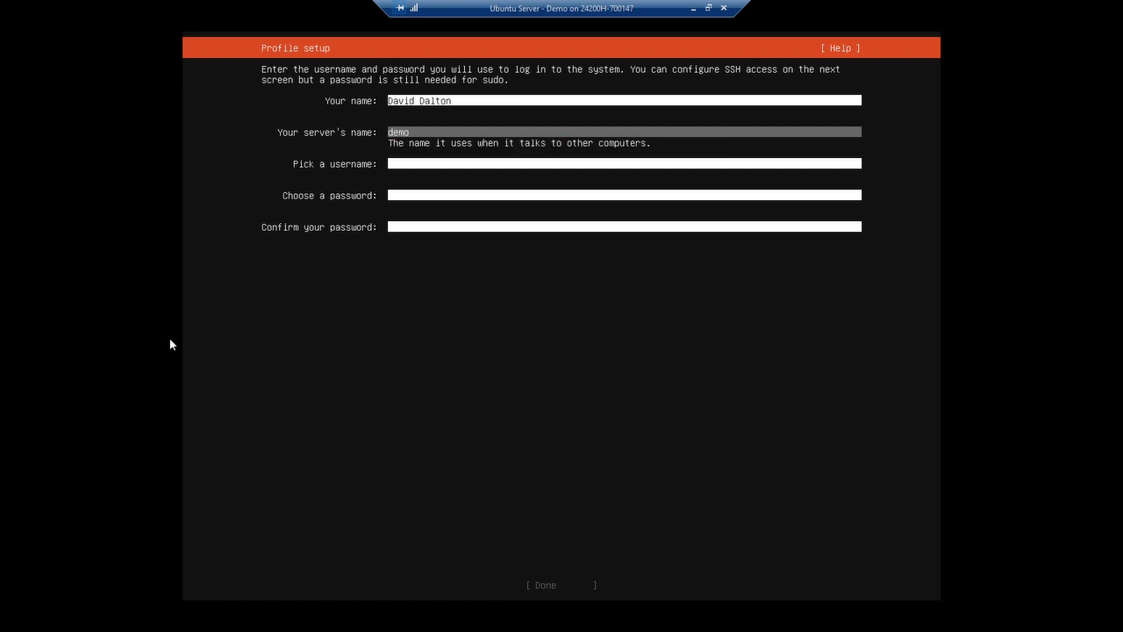
{"action": "type", "text": "-server"}
{"action": "key", "text": "Tab"}
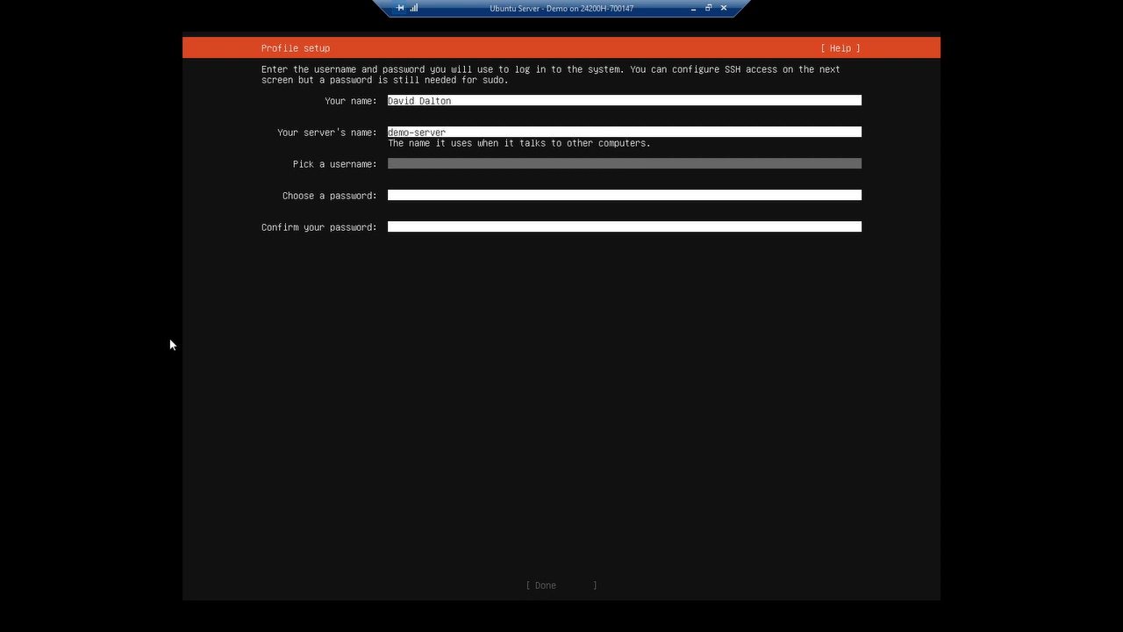
{"action": "type", "text": "david"}
{"action": "key", "text": "Tab"}
{"action": "type", "text": "*********"}
{"action": "key", "text": "Tab"}
{"action": "type", "text": "********"}
{"action": "key", "text": "Tab"}
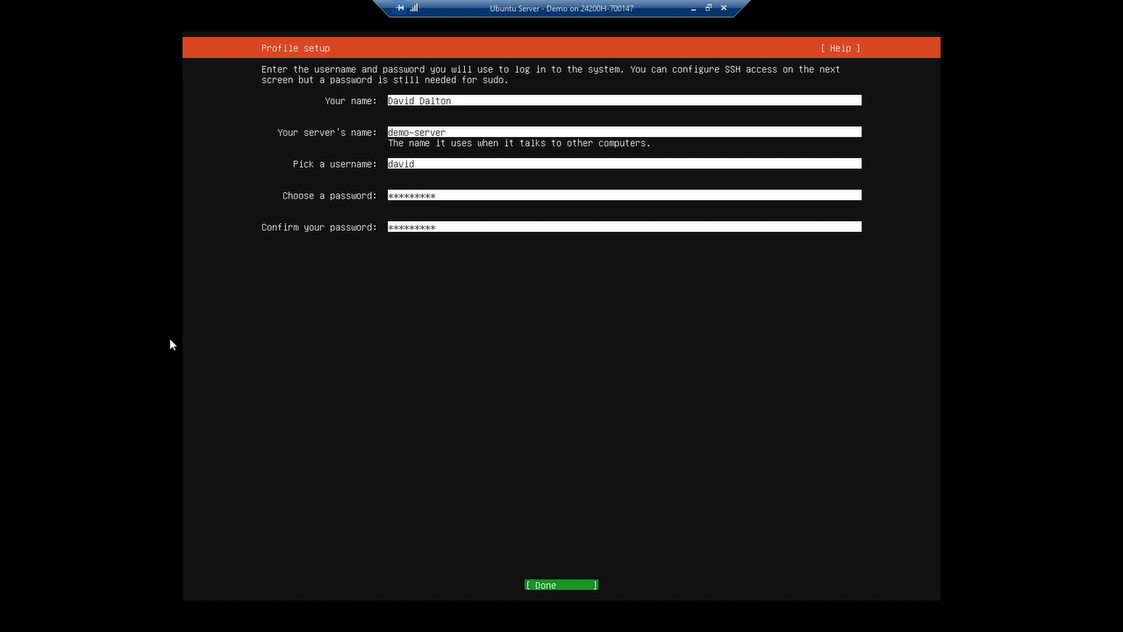
{"action": "key", "text": "Return"}
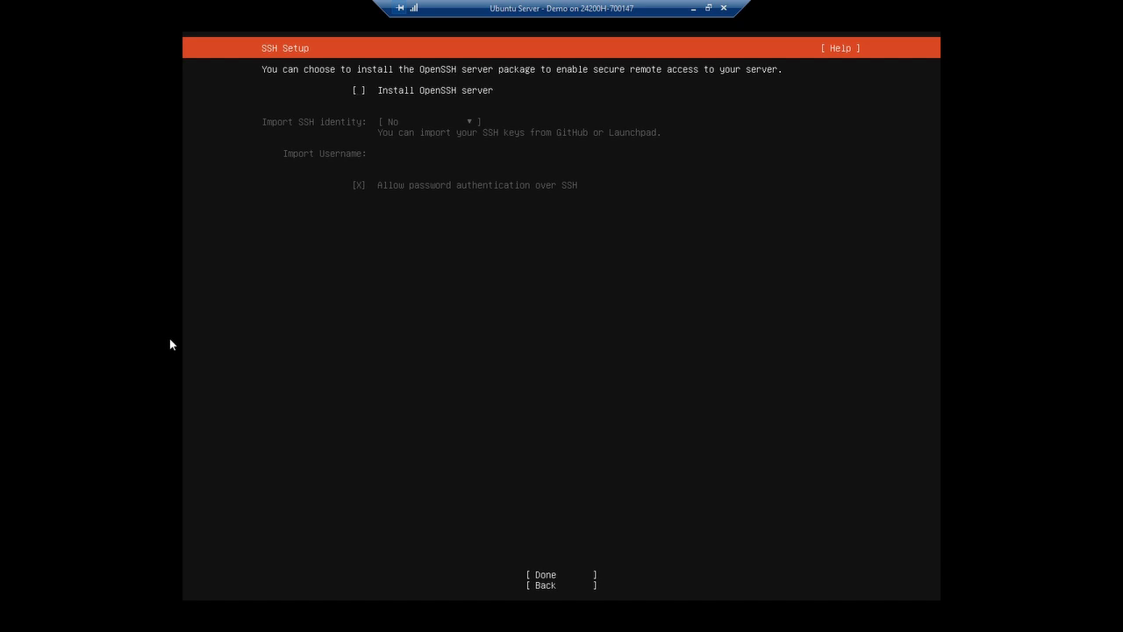
- Leave Install OpenSSH server unchecked in SSH Setup and continue past it
{"action": "key", "text": "space"}
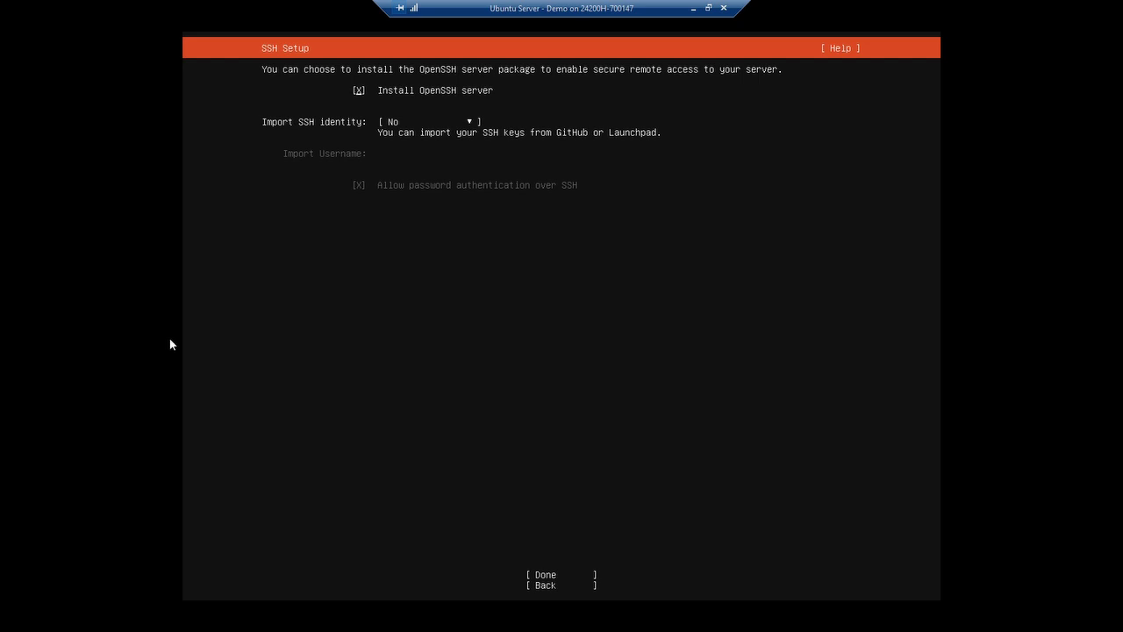
{"action": "key", "text": "Down"}
{"action": "key", "text": "Down"}
{"action": "key", "text": "Up"}
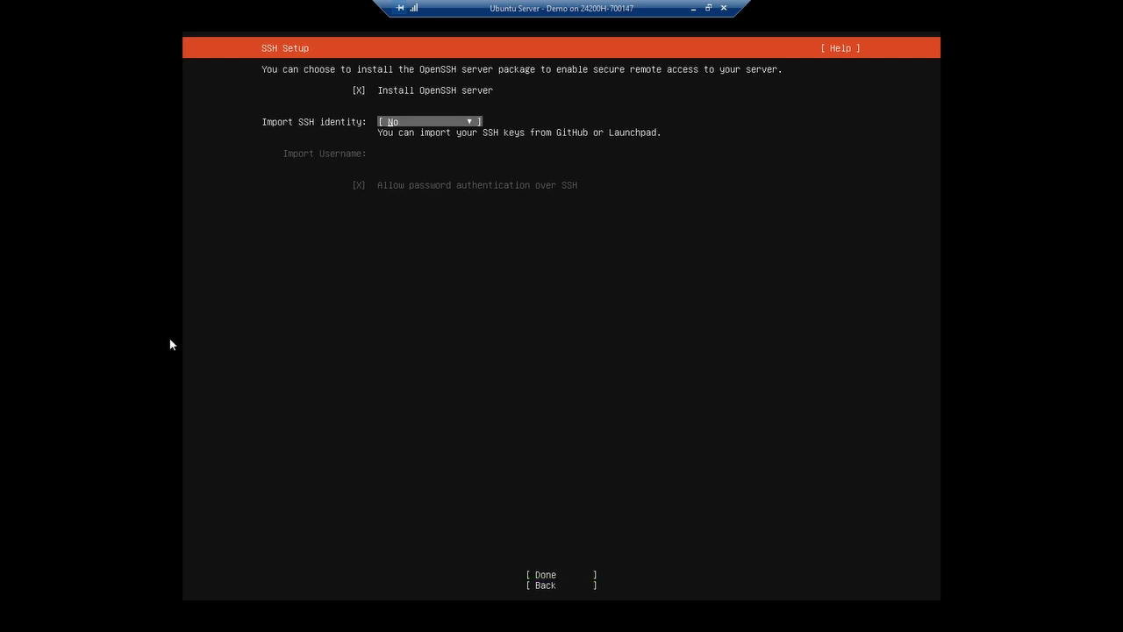
{"action": "key", "text": "Up"}
{"action": "key", "text": "space"}
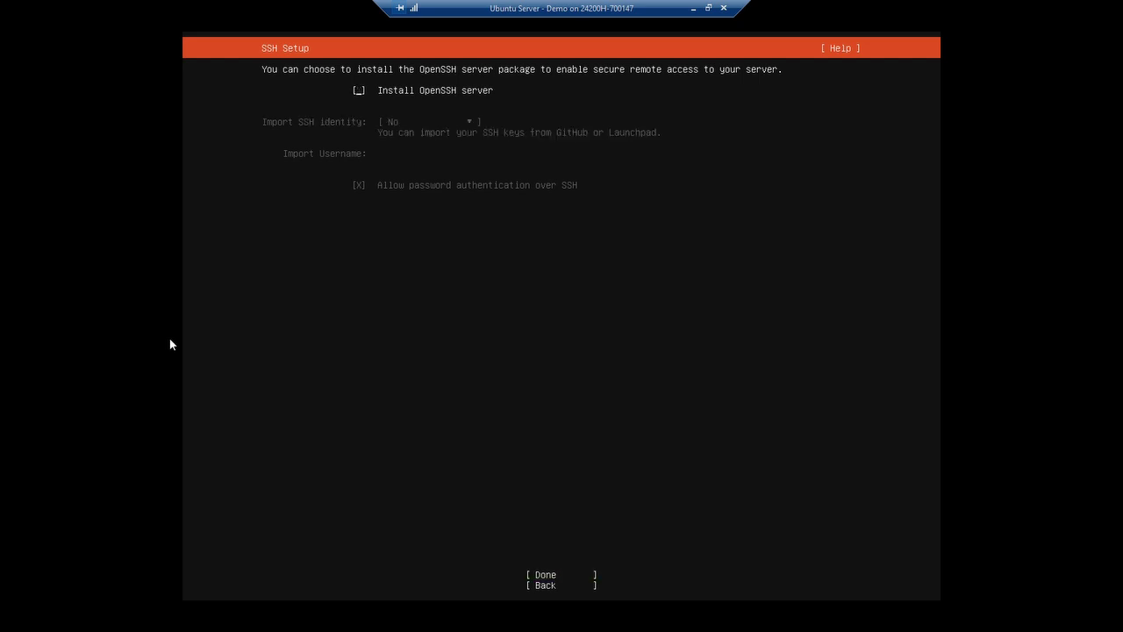
{"action": "key", "text": "Down"}
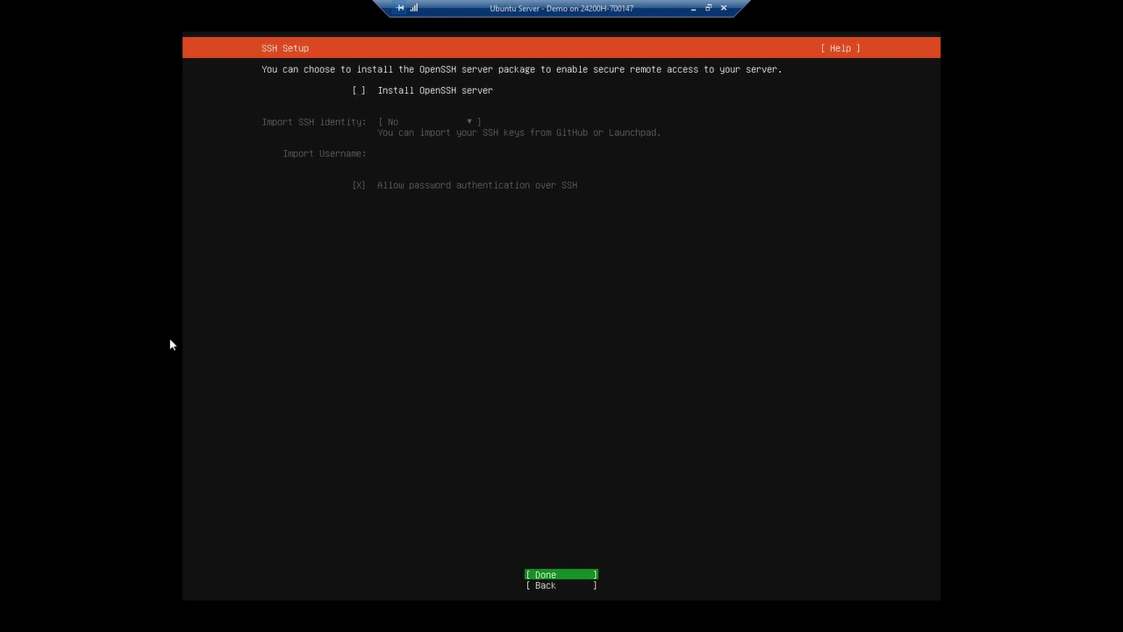
{"action": "key", "text": "Return"}
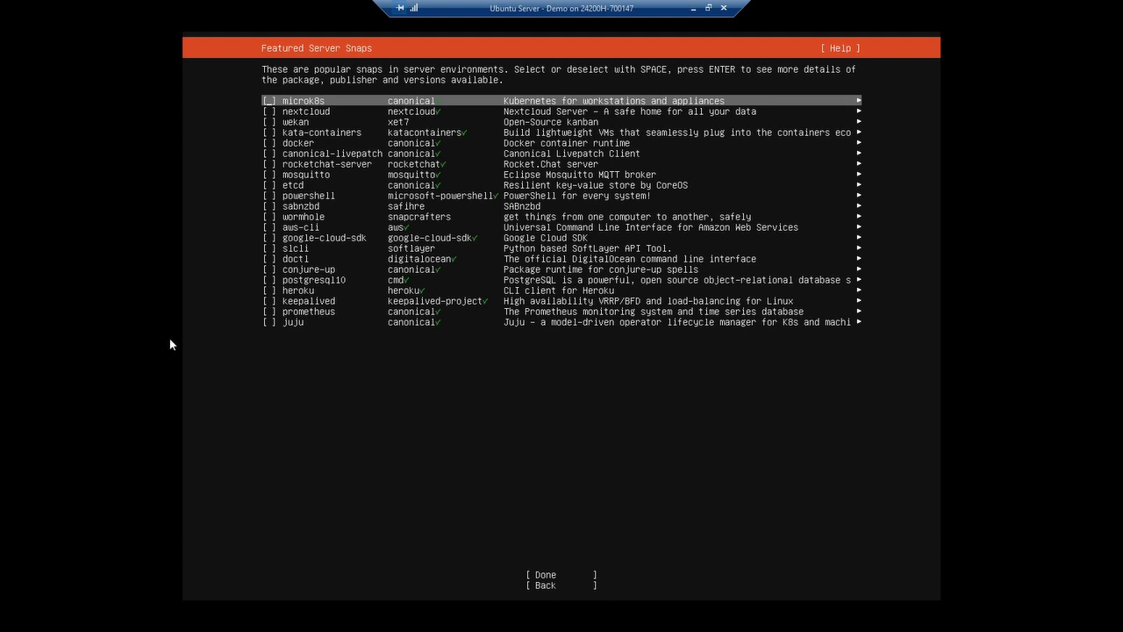
- Mark and then unmark the docker, mosquitto and powershell snaps, and start installing with none selected
{"action": "key", "text": "Down"}
{"action": "key", "text": "Down"}
{"action": "key", "text": "Down"}
{"action": "key", "text": "Down"}
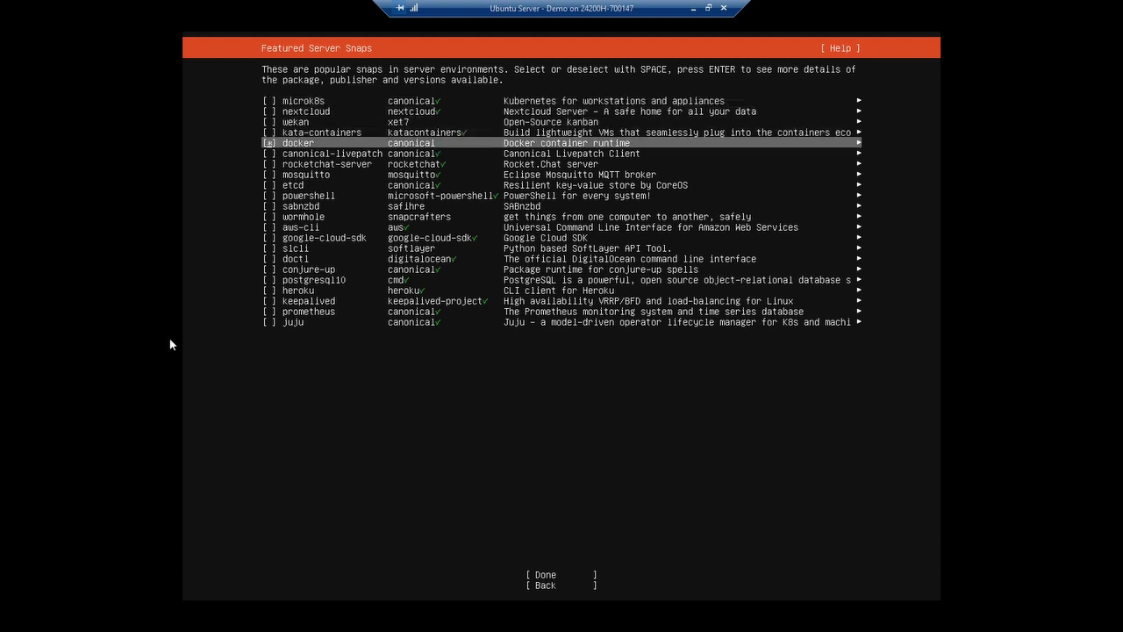
{"action": "key", "text": "Down"}
{"action": "key", "text": "Down"}
{"action": "key", "text": "Down"}
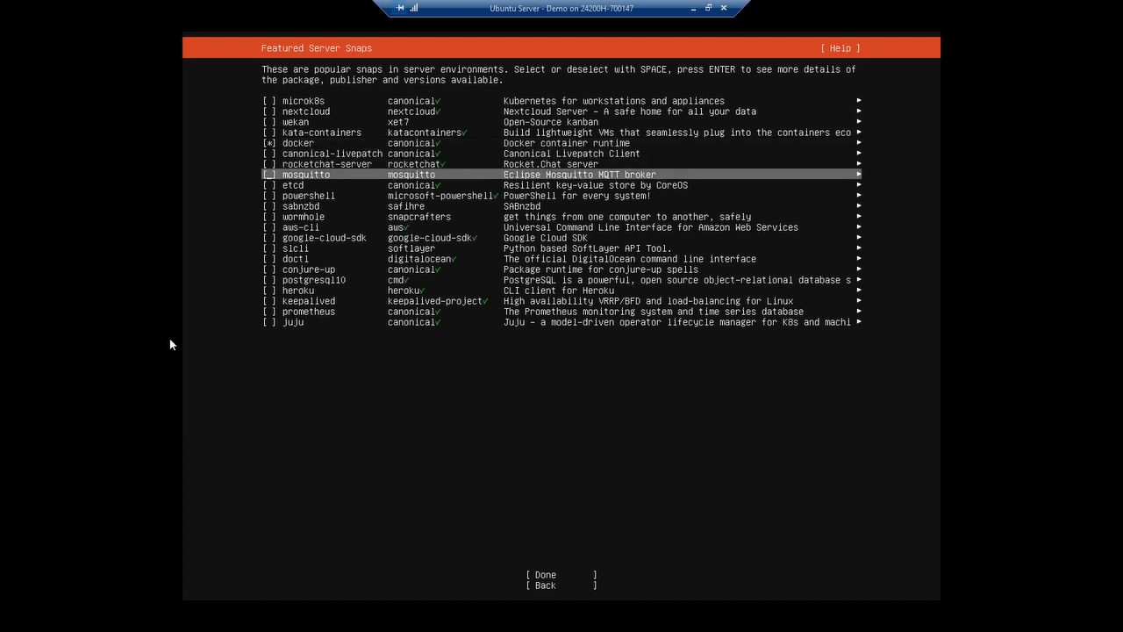
{"action": "key", "text": "space"}
{"action": "key", "text": "Down"}
{"action": "key", "text": "Down"}
{"action": "key", "text": "space"}
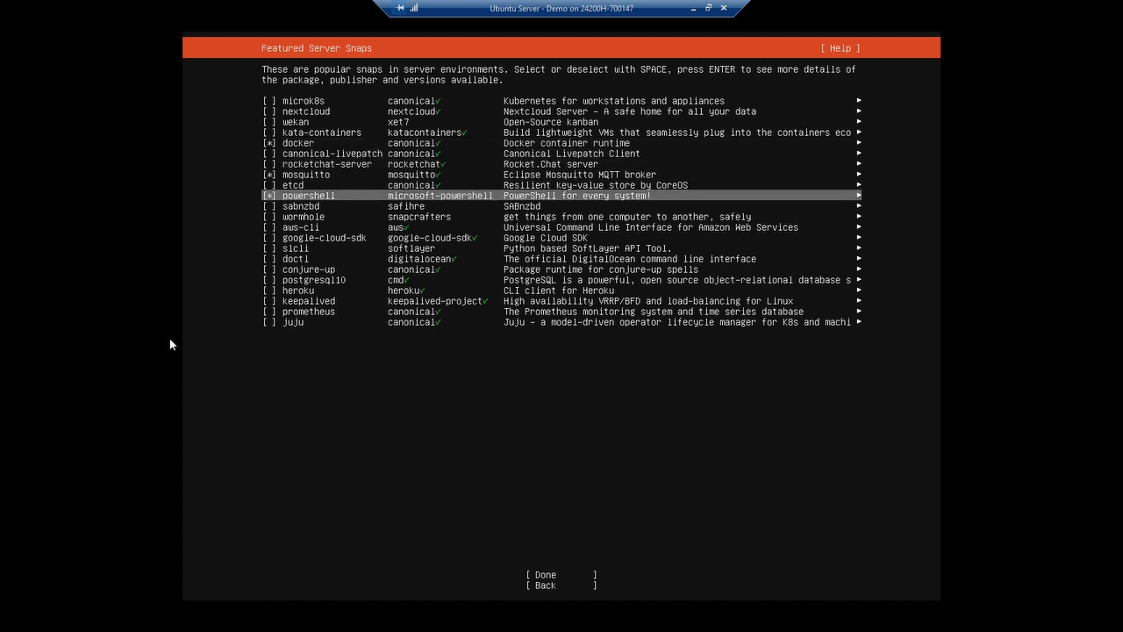
{"action": "key", "text": "space"}
{"action": "key", "text": "Up"}
{"action": "key", "text": "Up"}
{"action": "key", "text": "space"}
{"action": "key", "text": "Up"}
{"action": "key", "text": "Up"}
{"action": "key", "text": "Up"}
{"action": "key", "text": "space"}
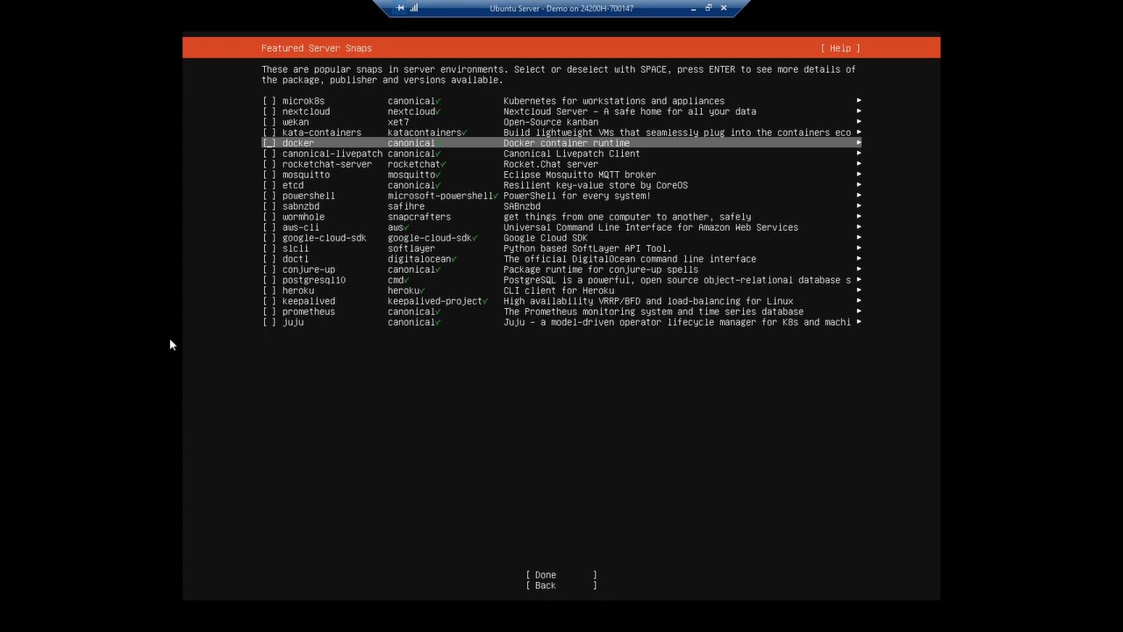
{"action": "key", "text": "Tab"}
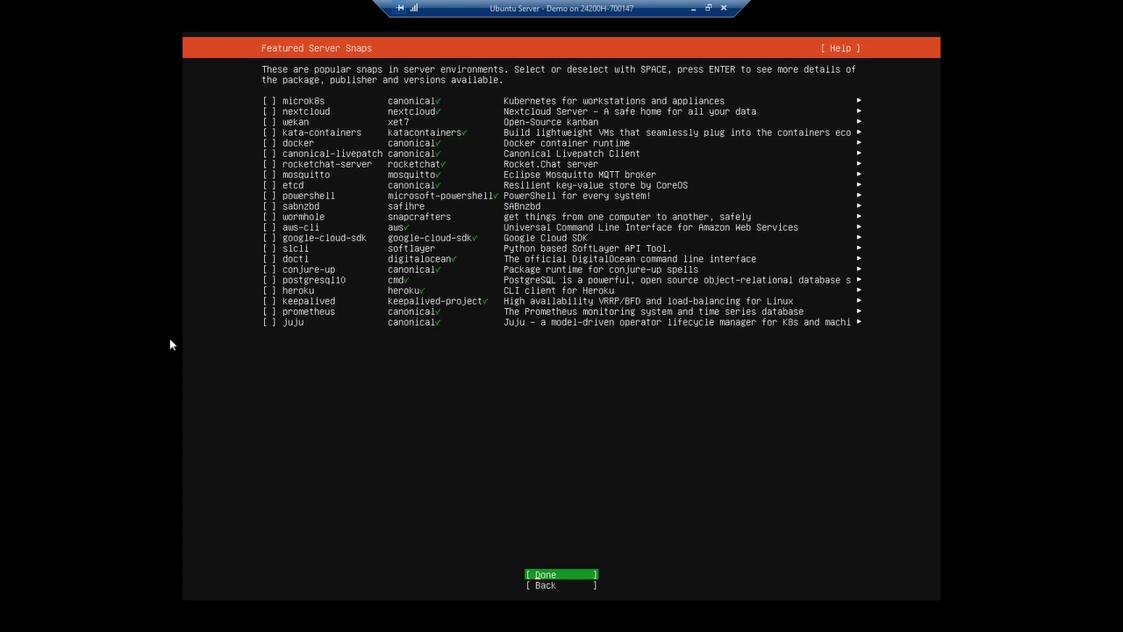
{"action": "key", "text": "Return"}
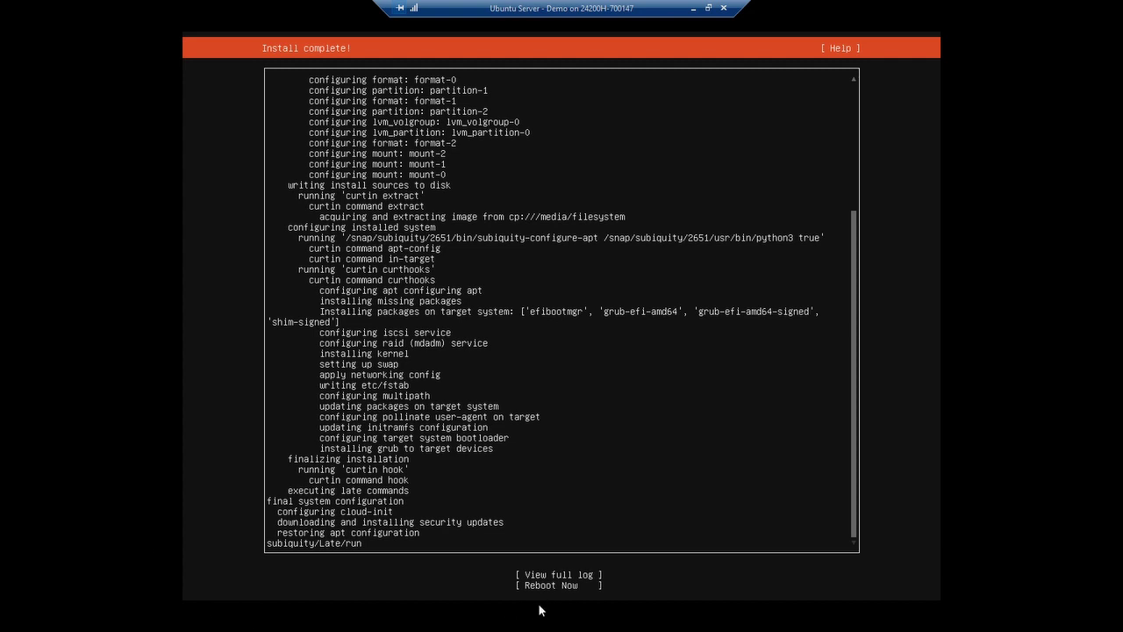
- After the installation log finishes, move the selection to Reboot Now
{"action": "key", "text": "Tab"}
{"action": "key", "text": "Tab"}
{"action": "key", "text": "shift+Tab"}
{"action": "key", "text": "shift+Tab"}
{"action": "key", "text": "Tab"}
{"action": "key", "text": "Tab"}
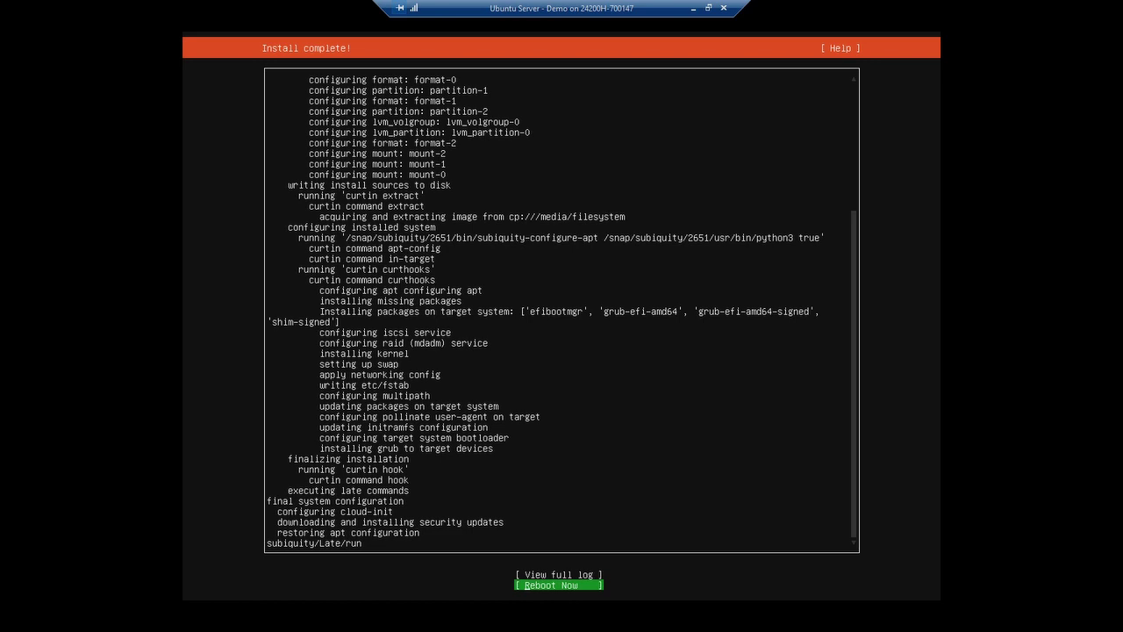
- Reboot the server and confirm the installation-medium prompt so it boots into installed Ubuntu
{"action": "key", "text": "Return"}
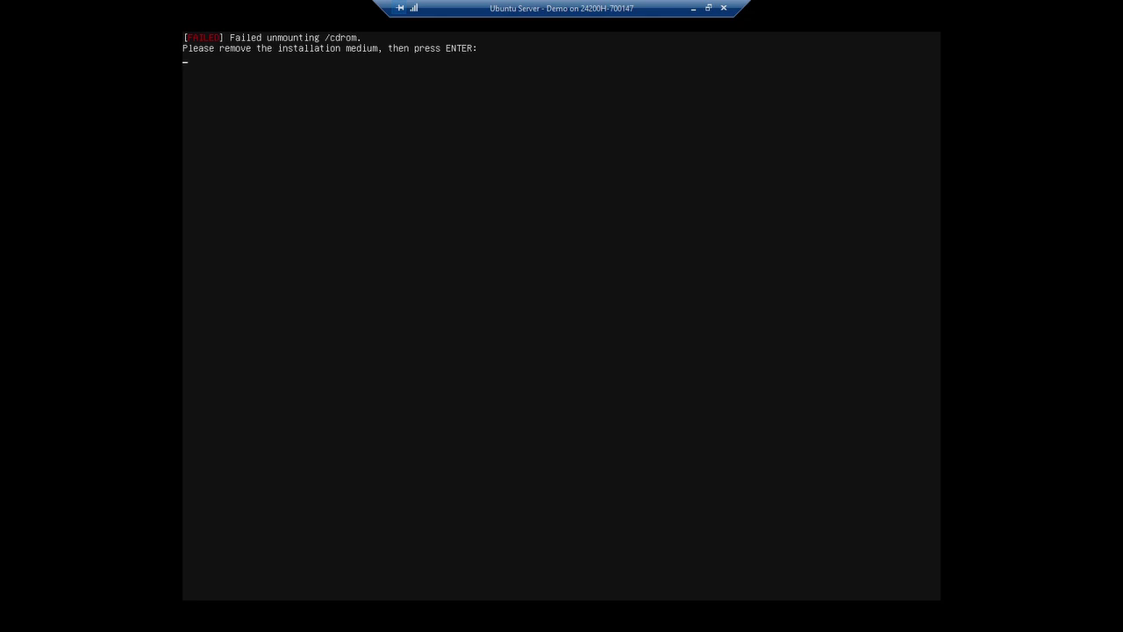
{"action": "key", "text": "Return"}
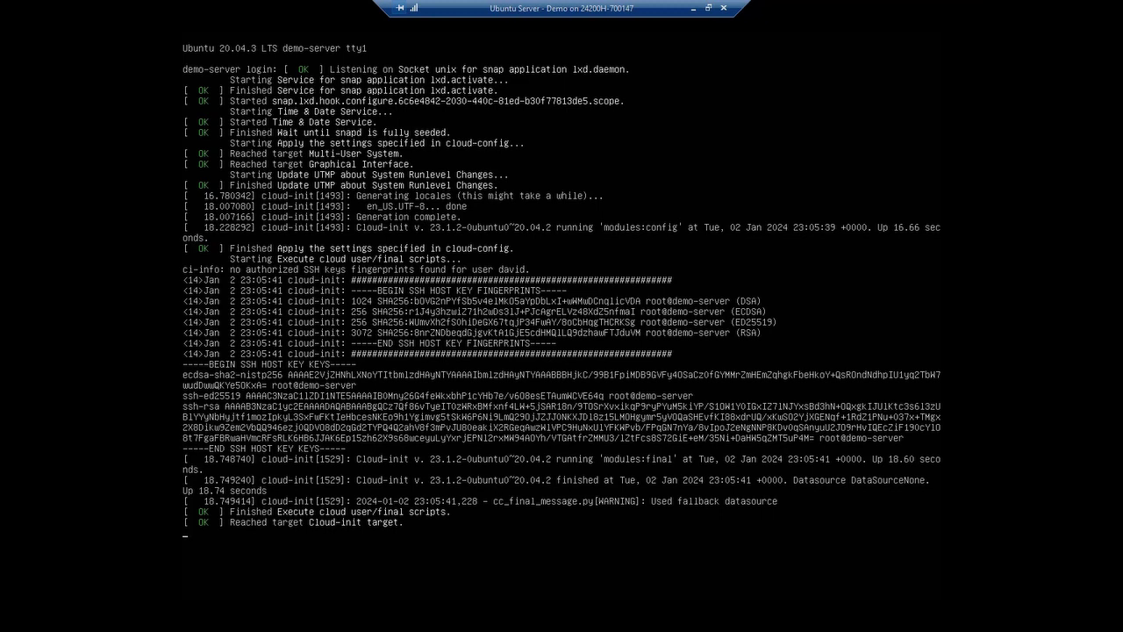
- Refresh the tty1 login prompt on demo-server and submit the username
{"action": "key", "text": "Return"}
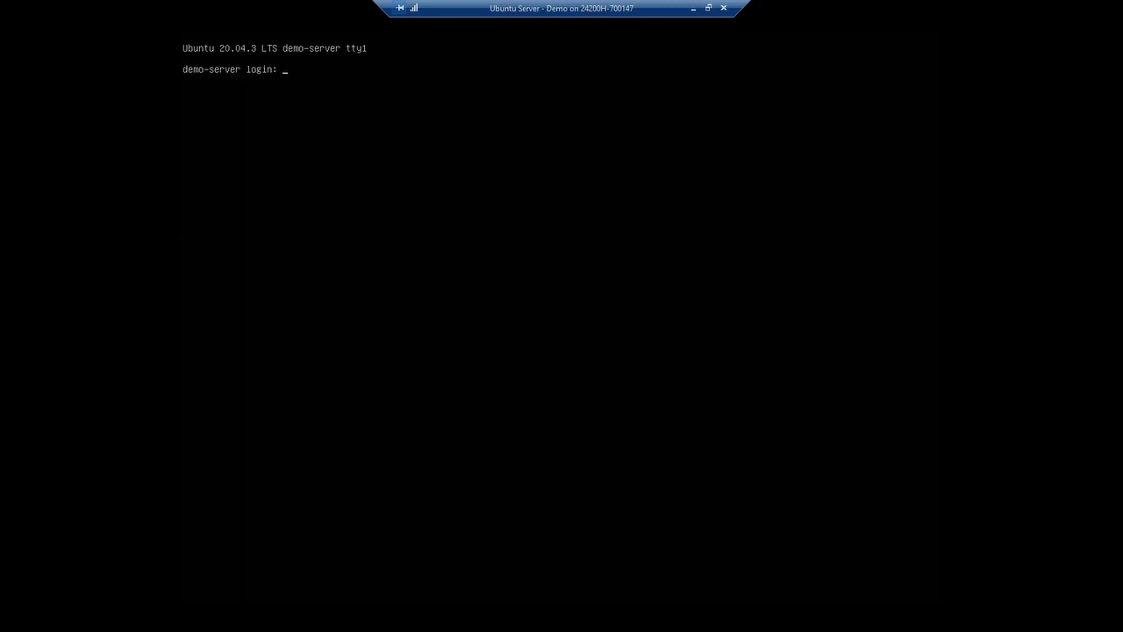
{"action": "type", "text": "david"}
{"action": "key", "text": "Return"}
{"action": "key", "text": "Return"}
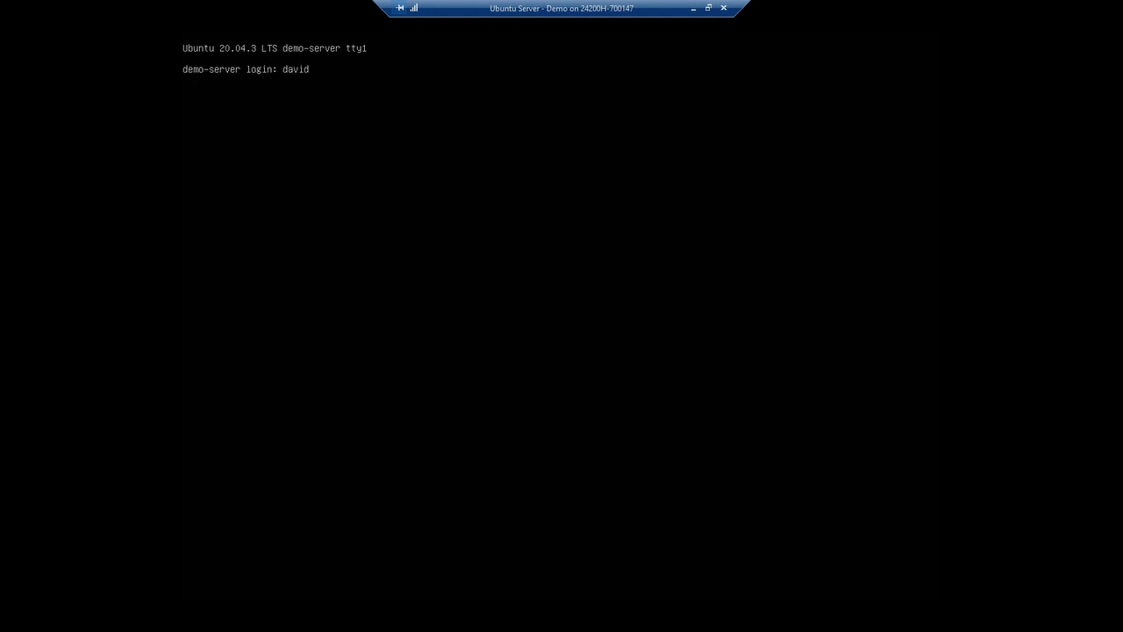